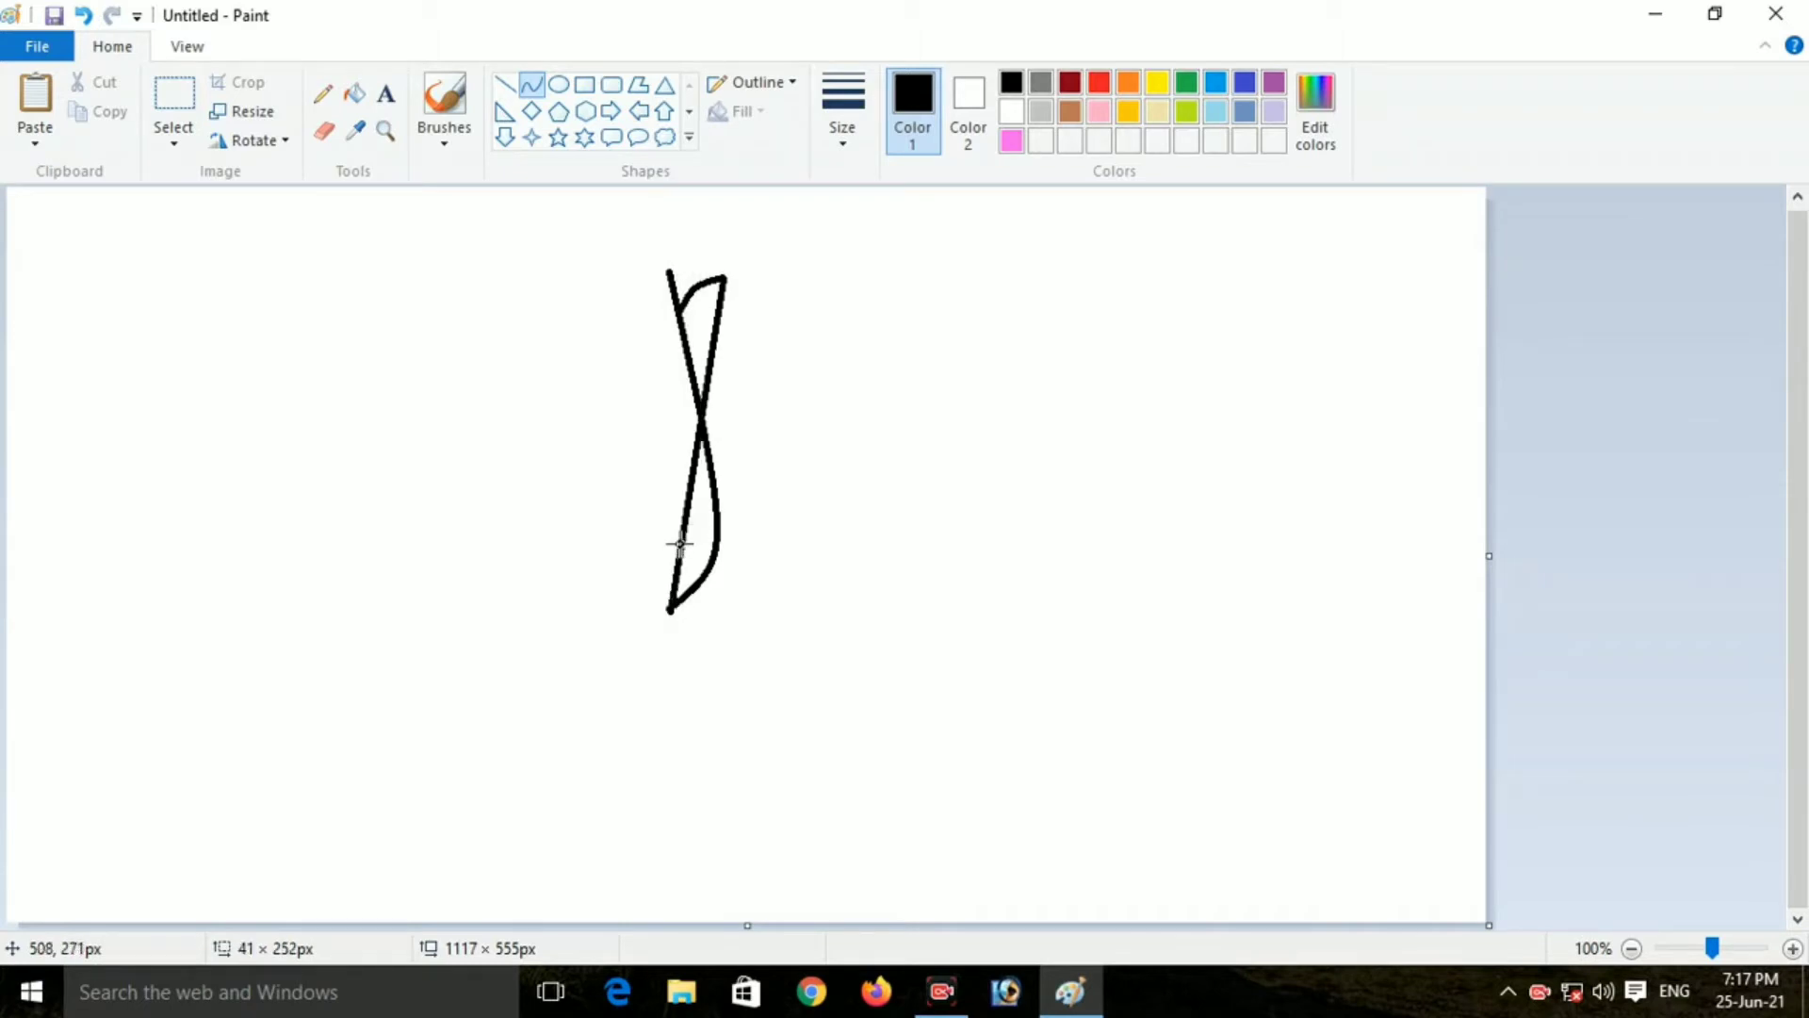
- Bend the line from the first petal's tip to the base point into an S-shaped outer edge bulging to the right
drag(714, 337, 704, 333)
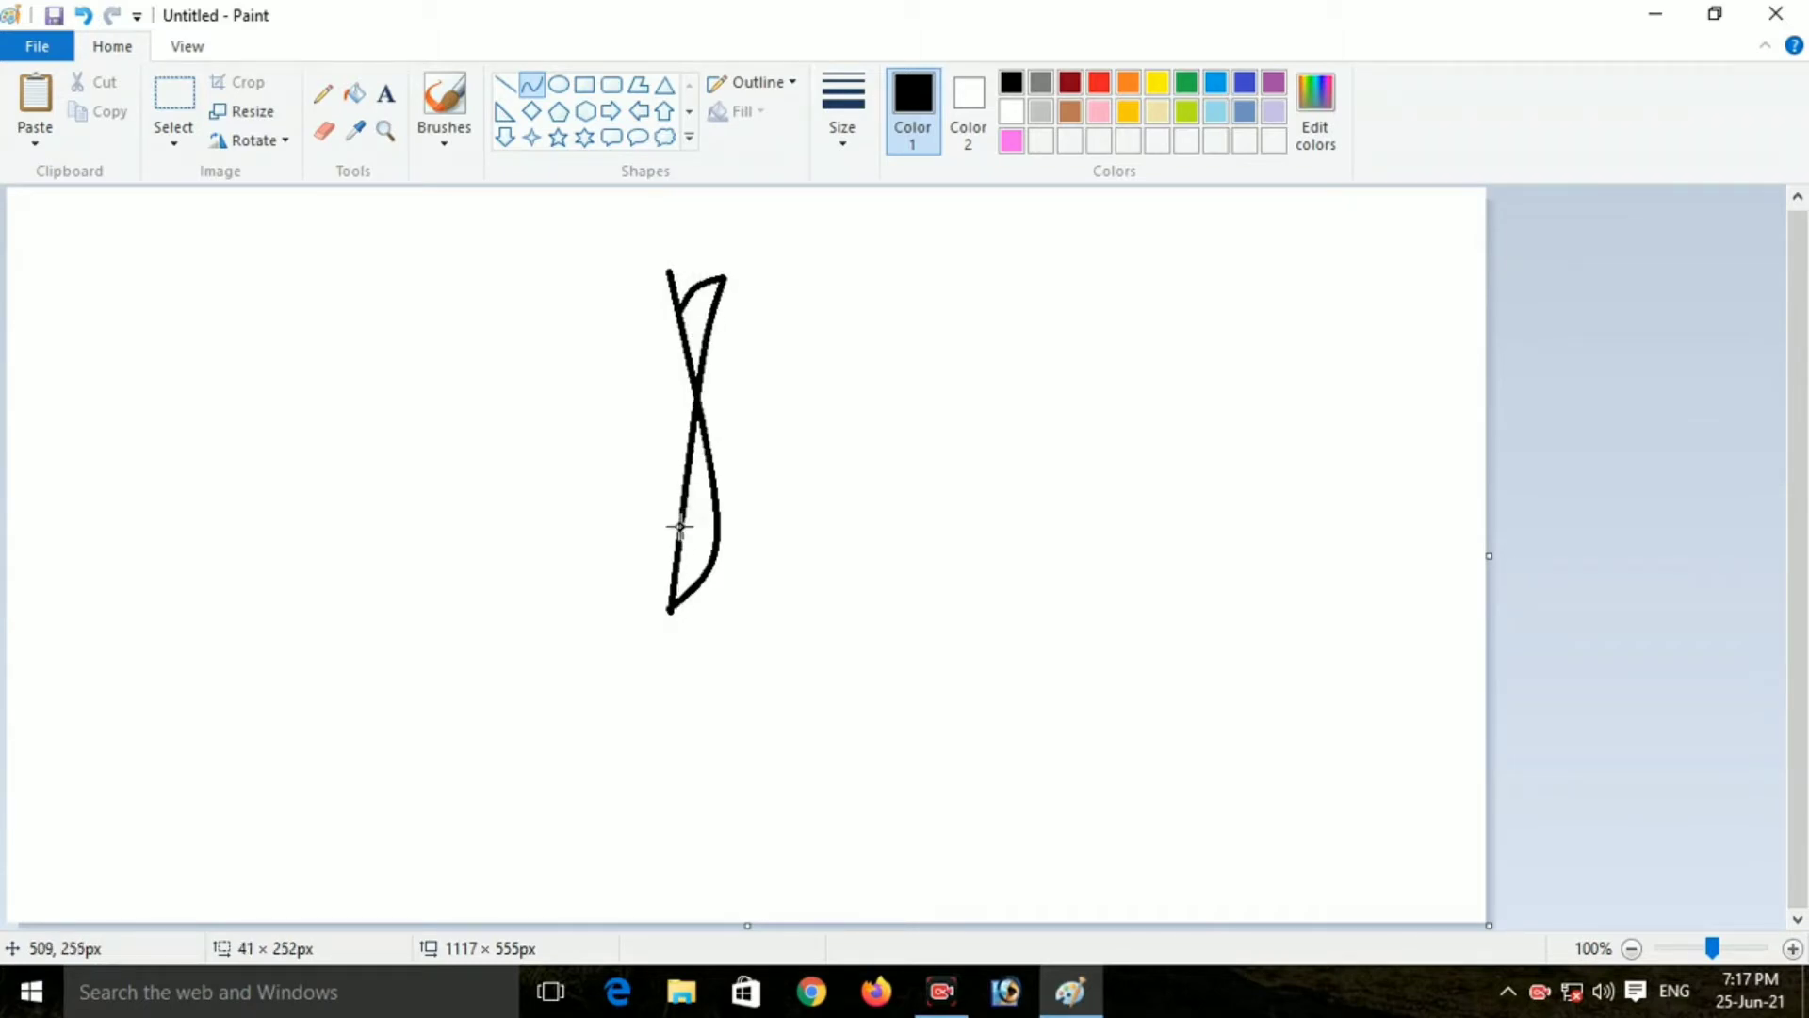
mouse_move(680, 527)
mouse_down()
mouse_move(792, 602)
mouse_move(901, 631)
mouse_up()
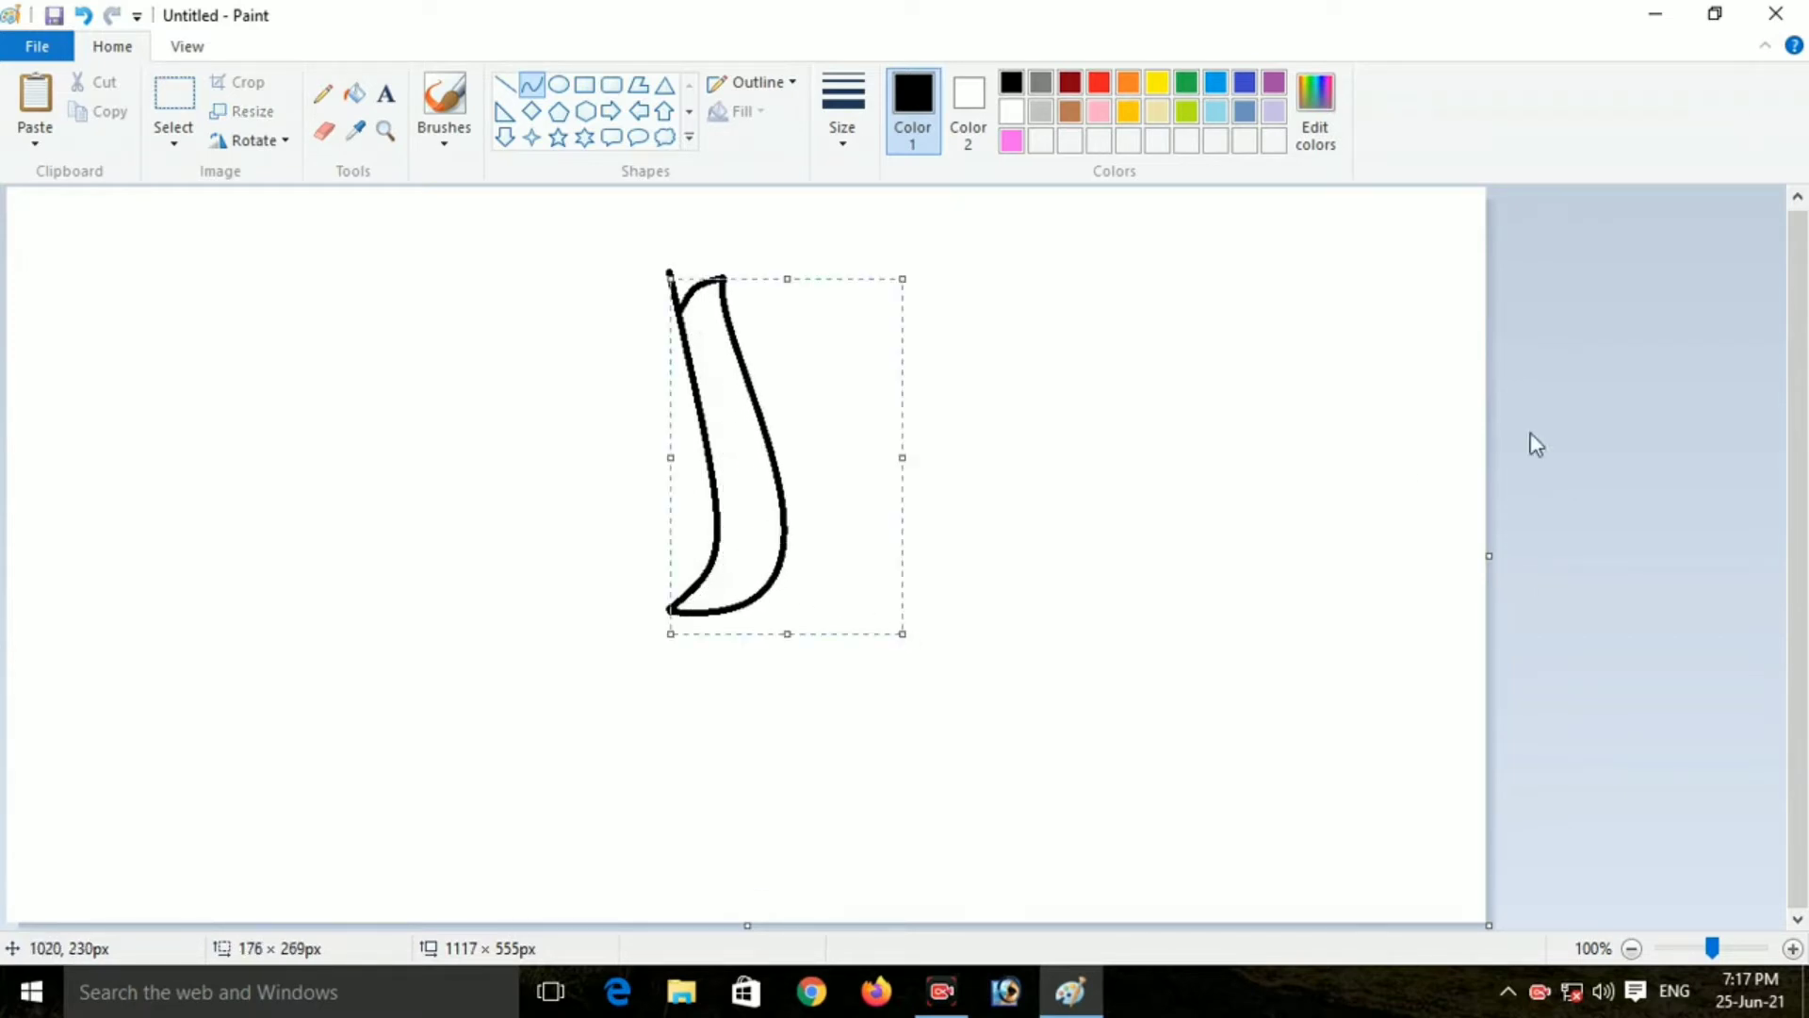
click(1648, 420)
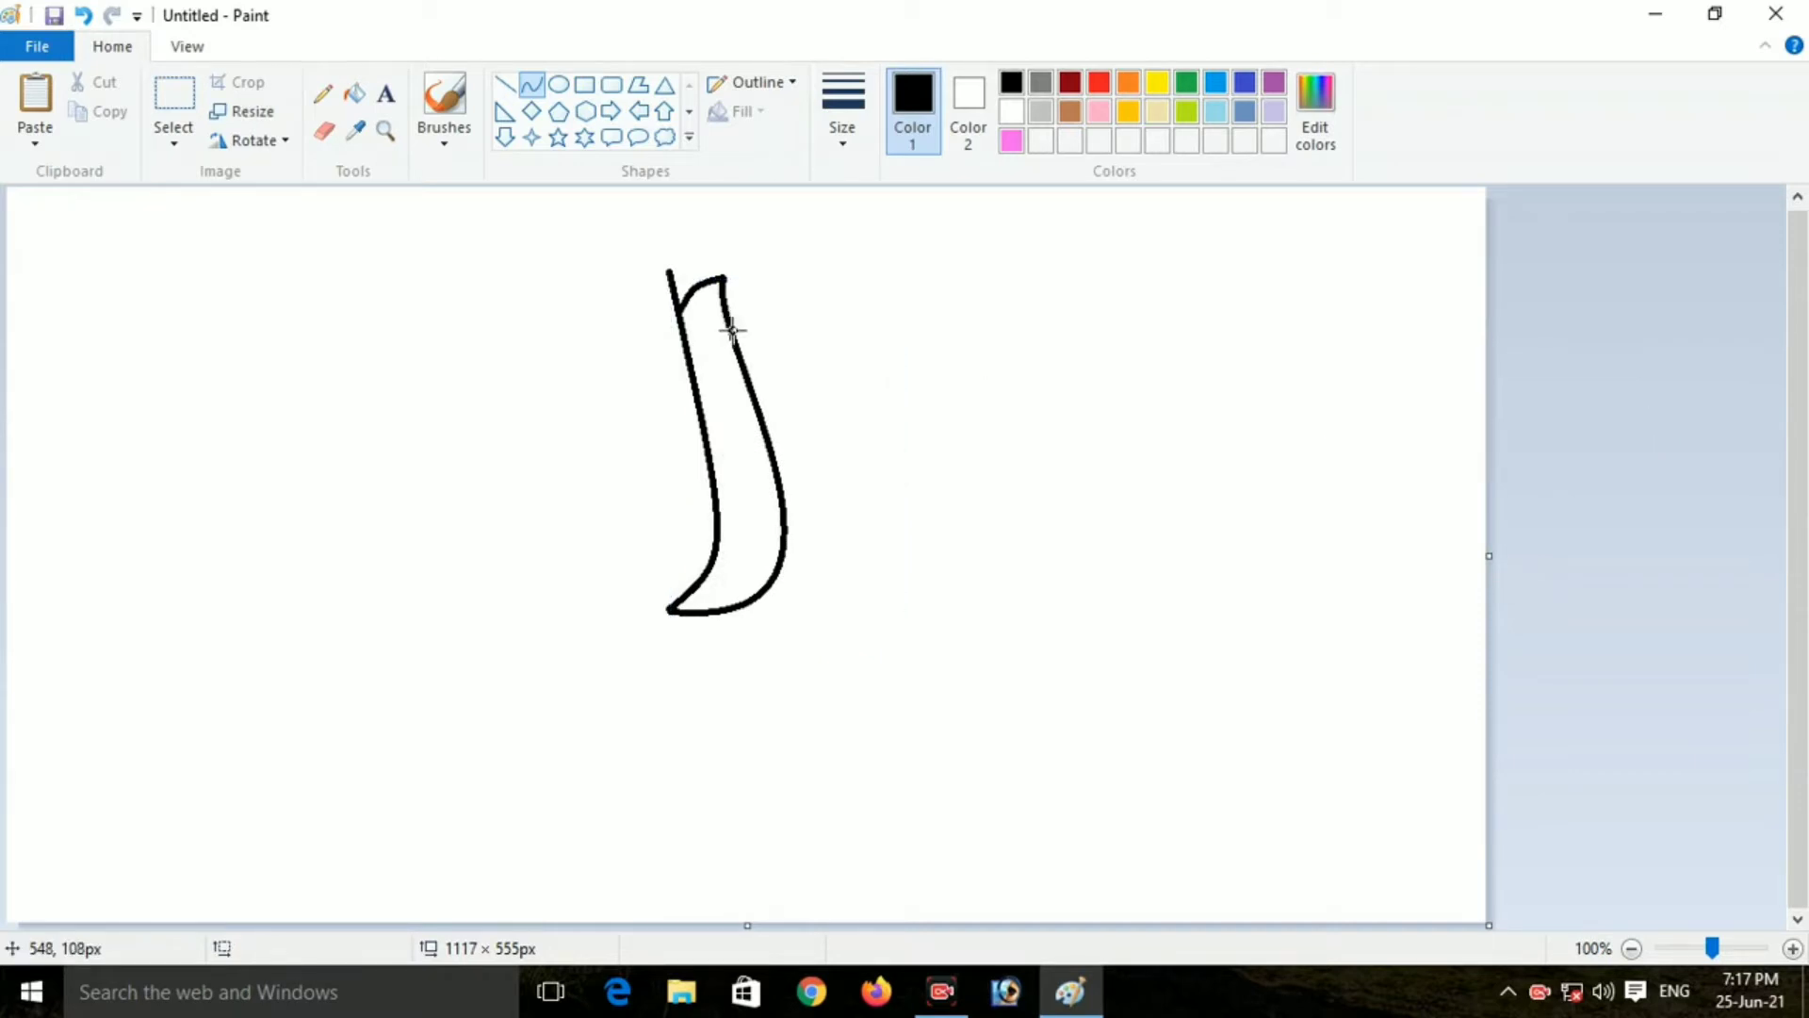
- Draw the second petal with a curved tip about 38 × 33 px and an S-shaped outer edge sweeping down to the base point
mouse_move(733, 330)
mouse_down()
mouse_move(788, 285)
mouse_move(744, 303)
mouse_up()
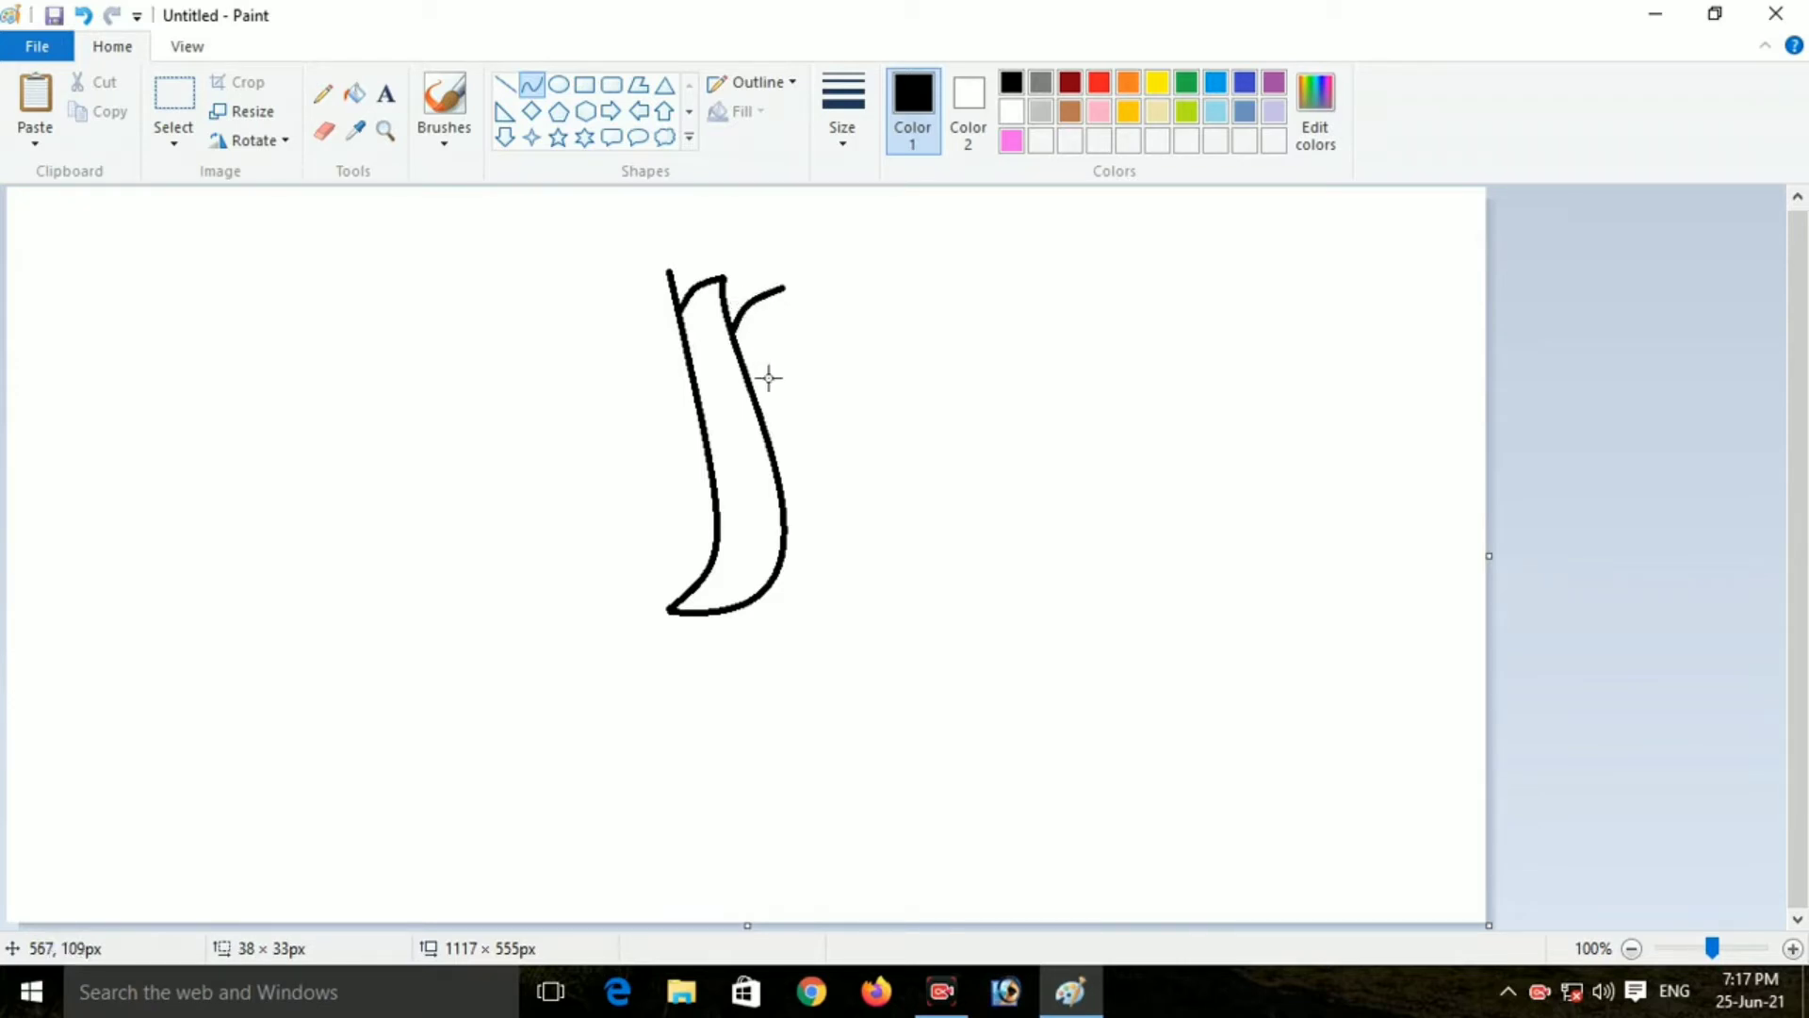
click(774, 300)
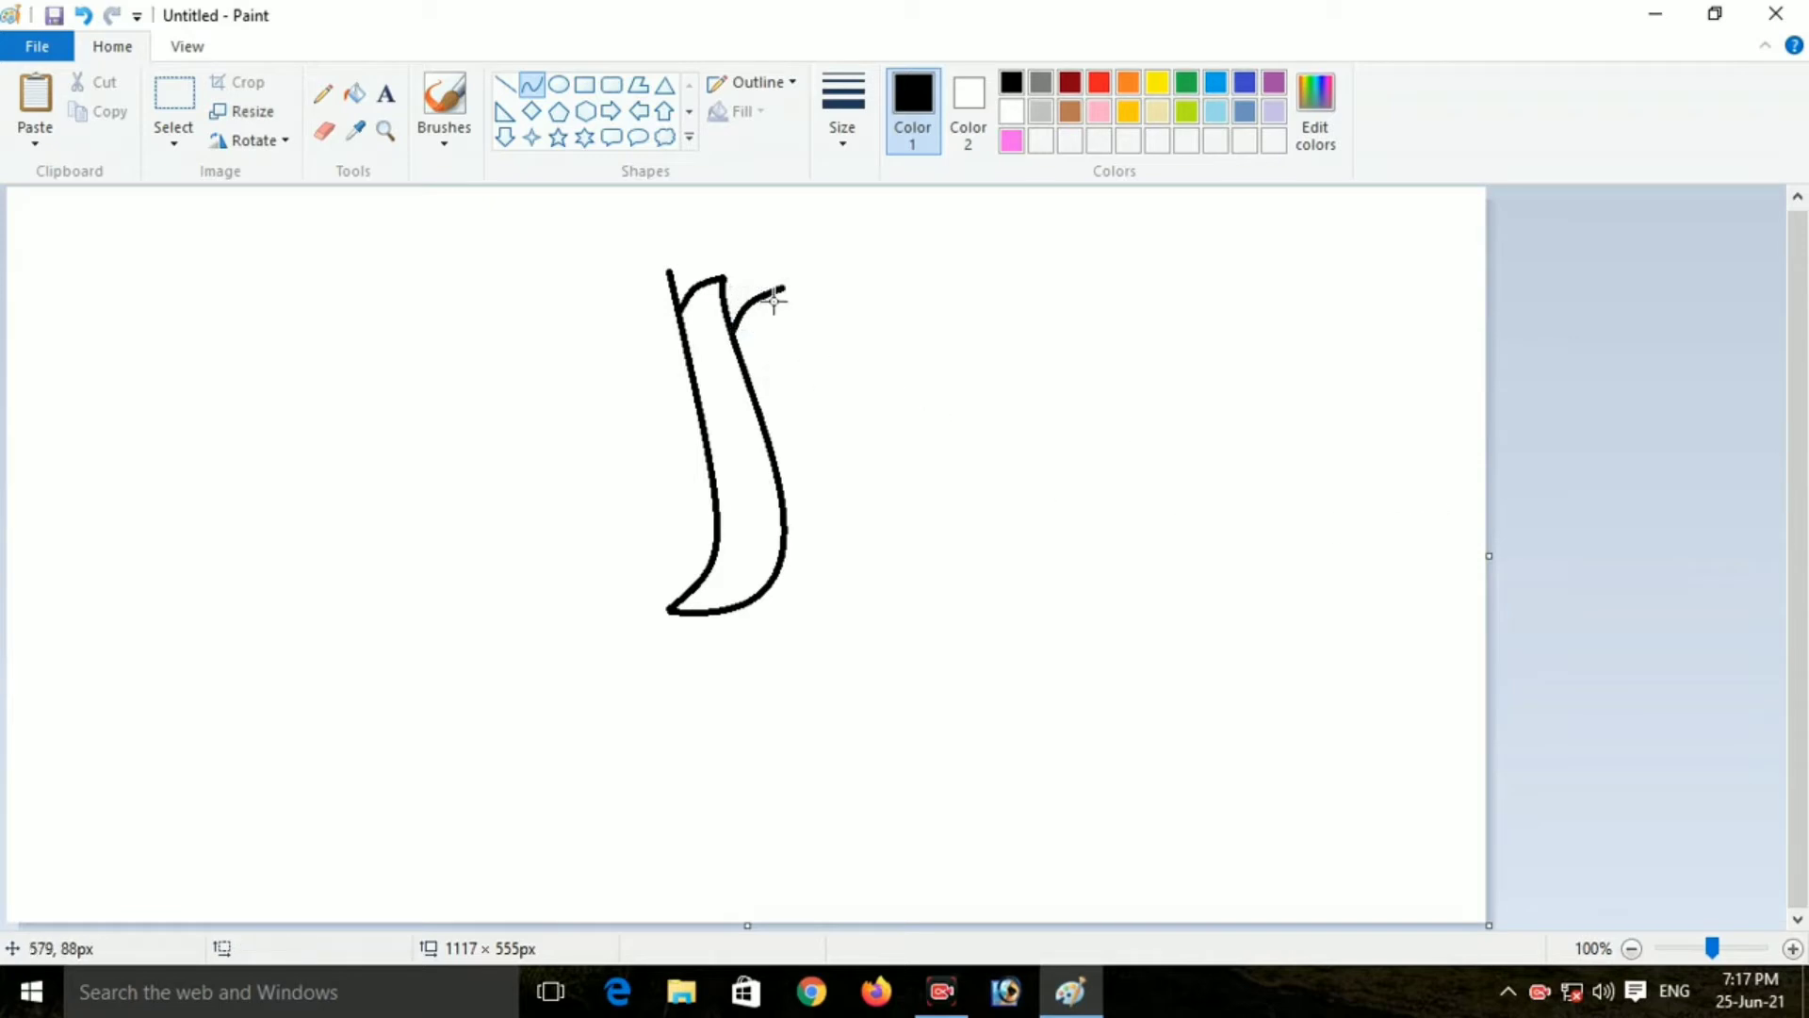
drag(782, 290, 669, 612)
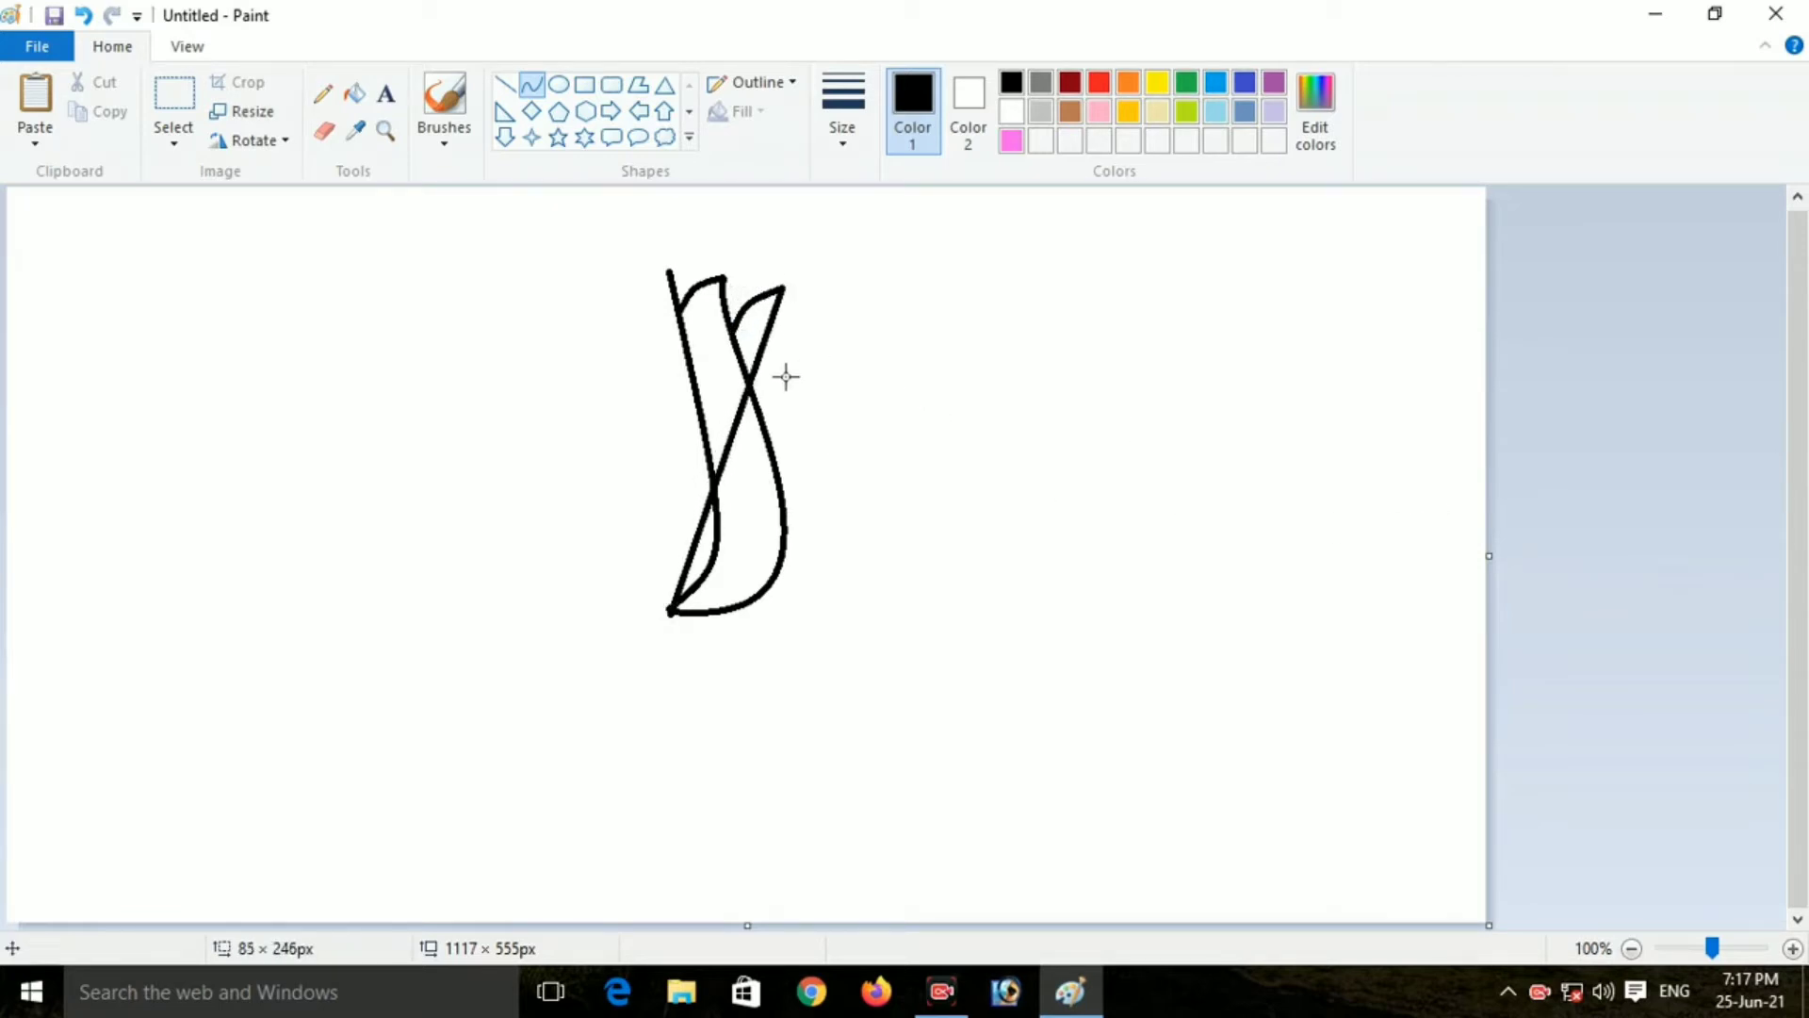
mouse_move(754, 335)
mouse_down()
mouse_move(754, 419)
mouse_move(716, 476)
mouse_move(925, 634)
mouse_move(1005, 638)
mouse_up()
click(1640, 403)
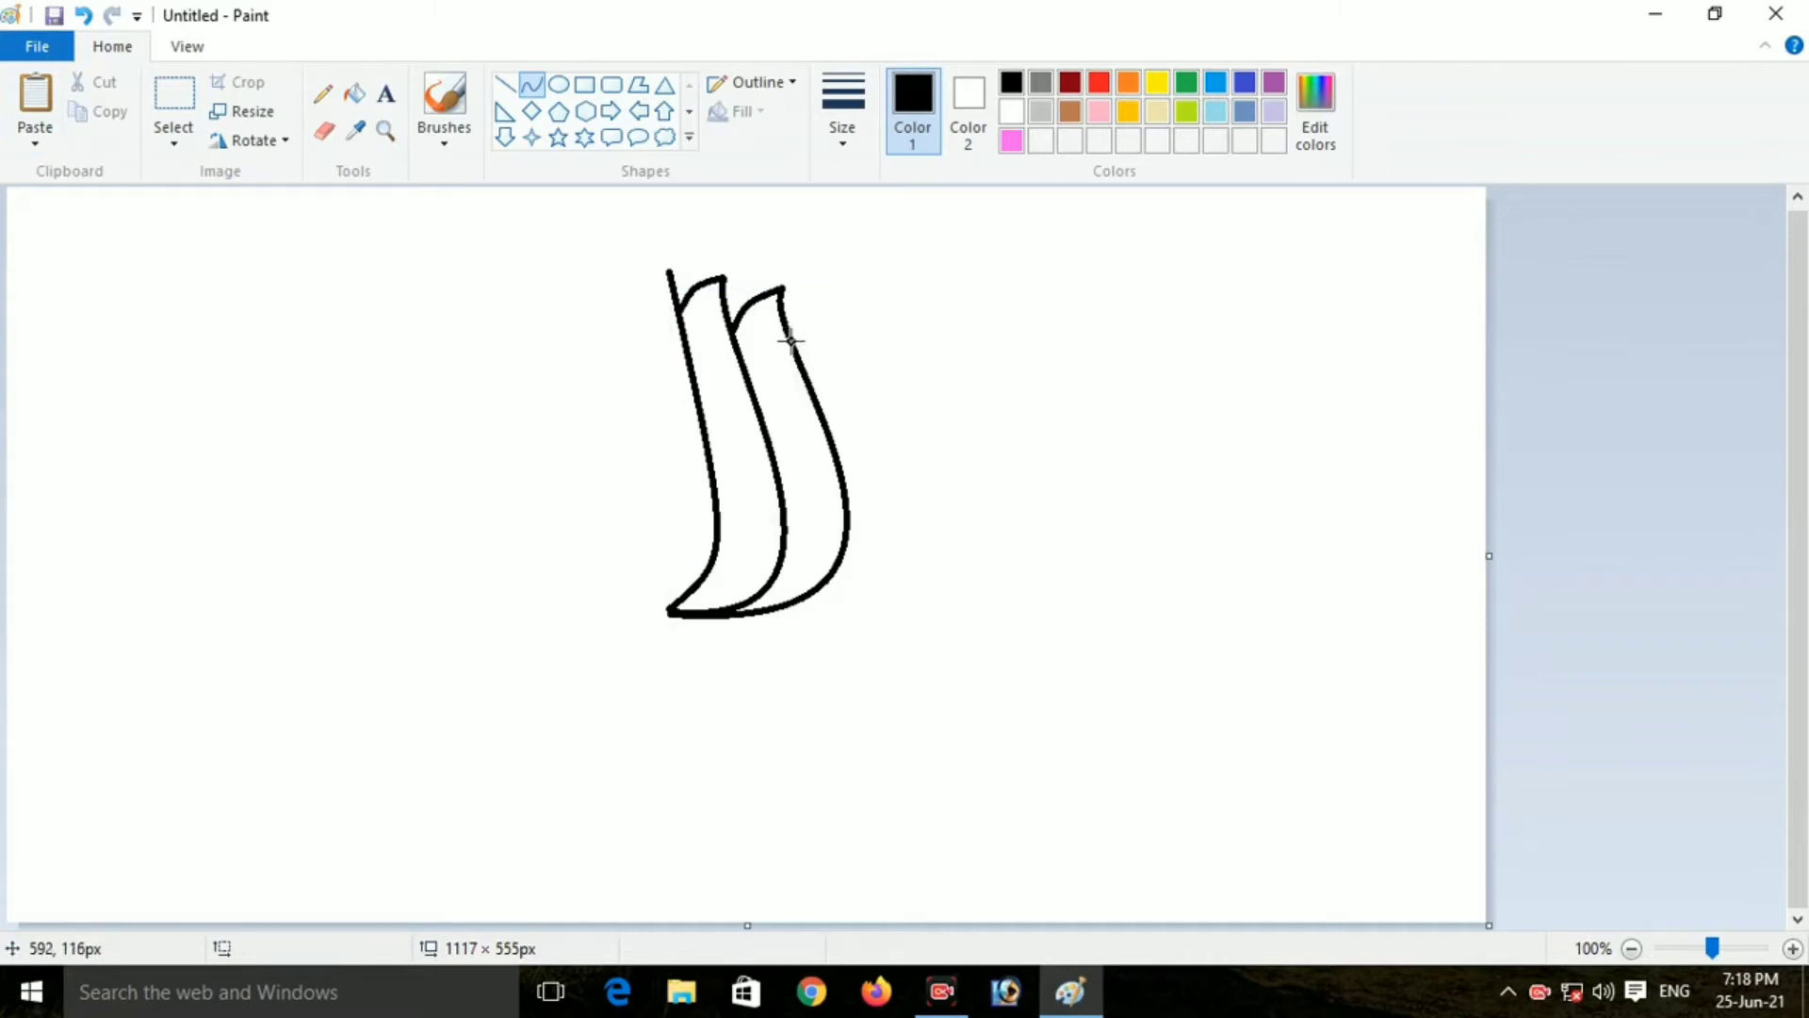
- Draw the third petal beside the second with a curved tip and an S-shaped outer edge ending at the base point
mouse_move(792, 339)
mouse_down()
mouse_move(850, 310)
mouse_move(820, 307)
mouse_move(804, 472)
mouse_move(719, 609)
mouse_move(676, 616)
mouse_up()
click(1572, 462)
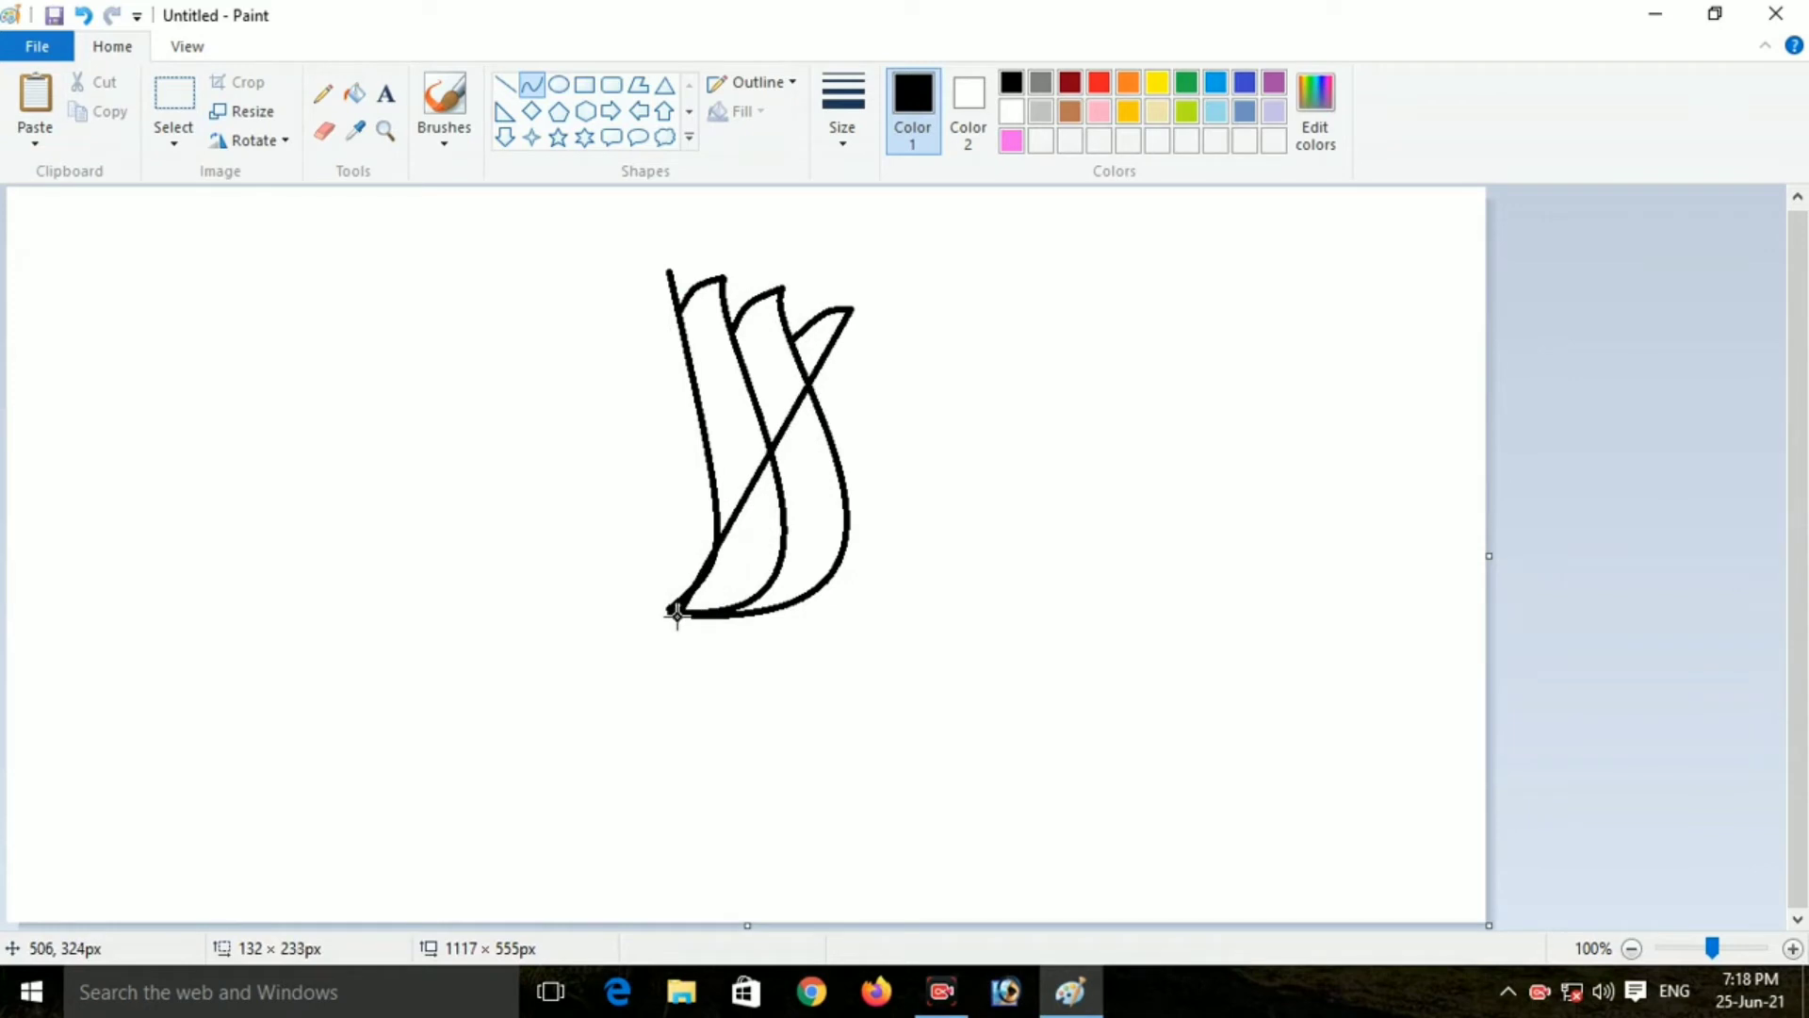
drag(813, 374, 800, 367)
drag(726, 528, 1116, 654)
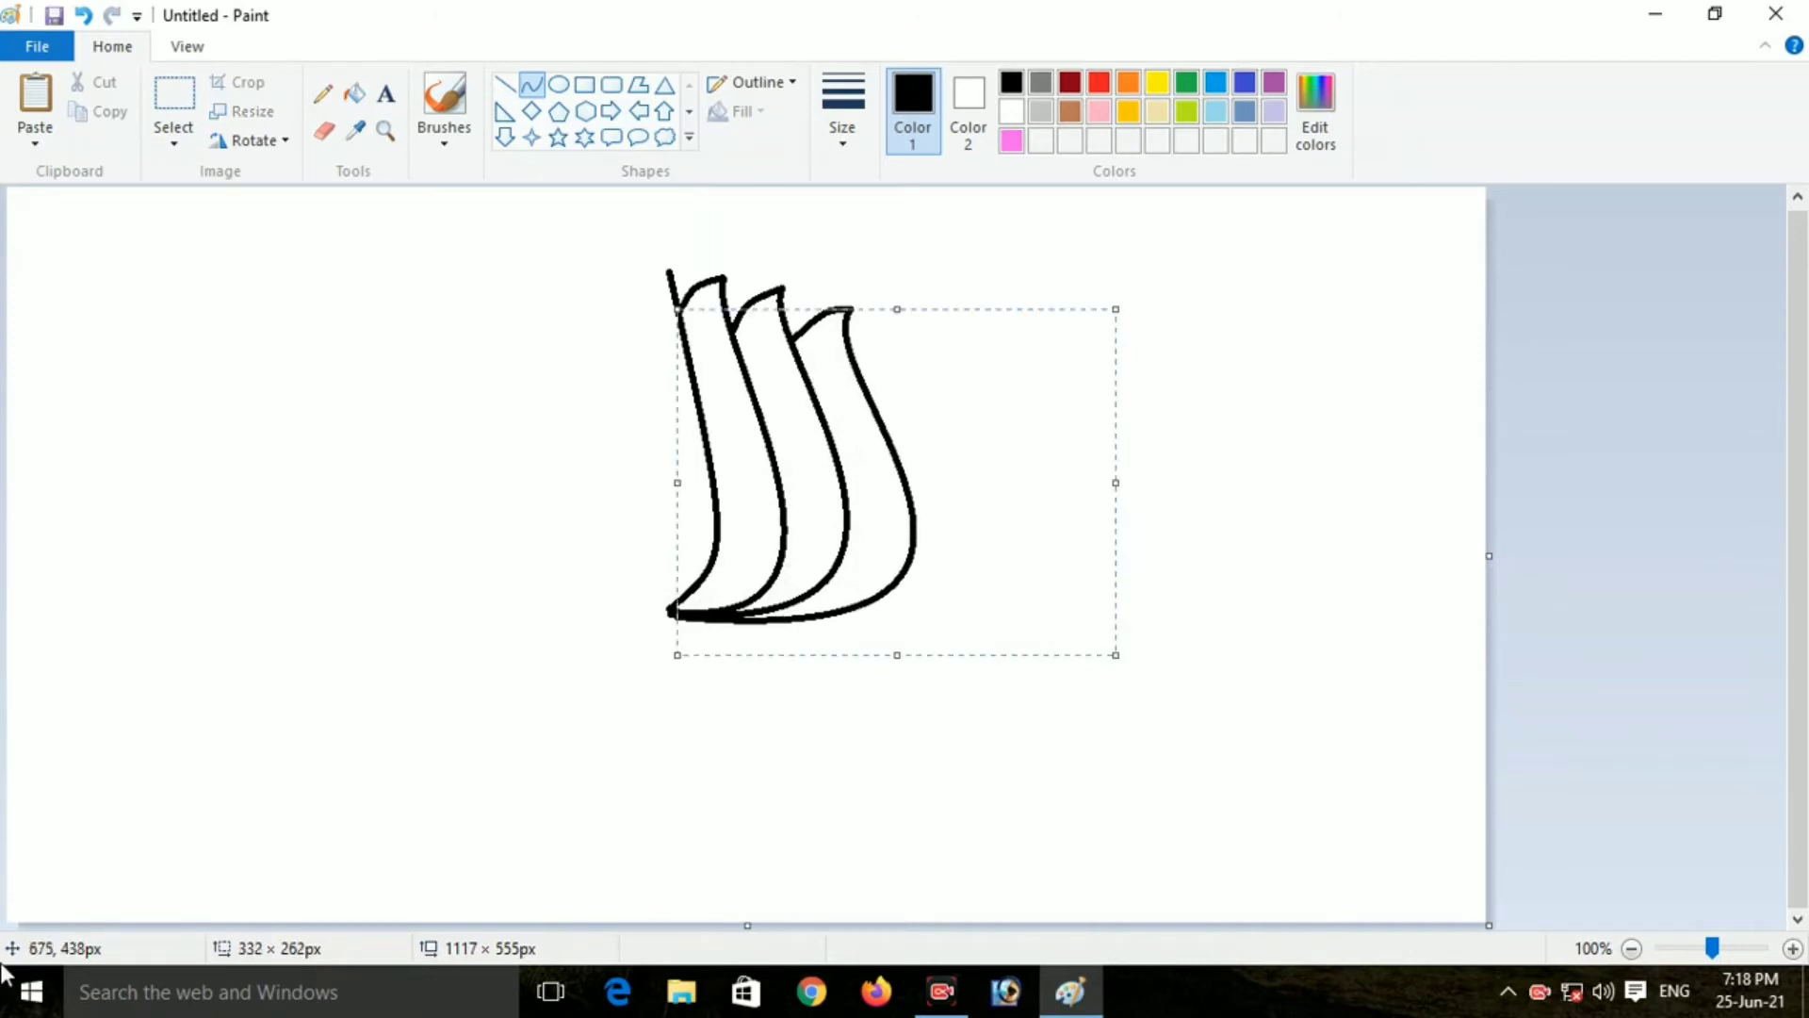
click(1553, 649)
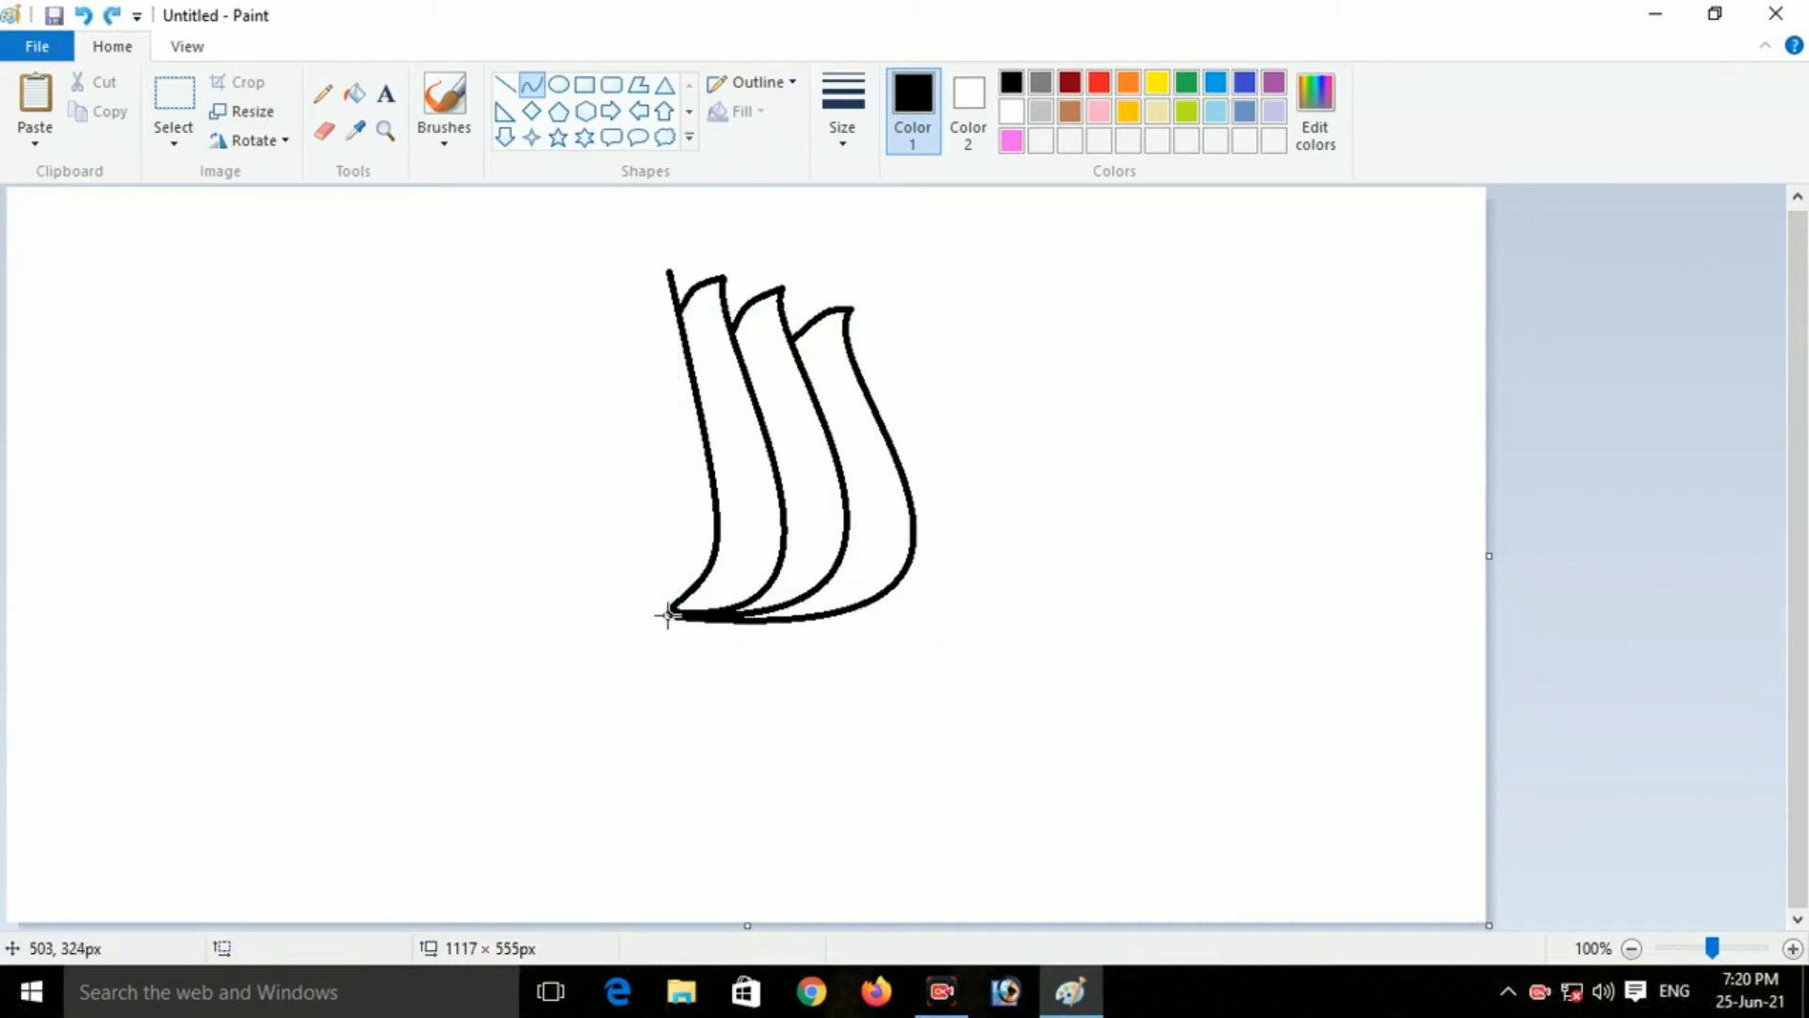
drag(671, 615, 926, 646)
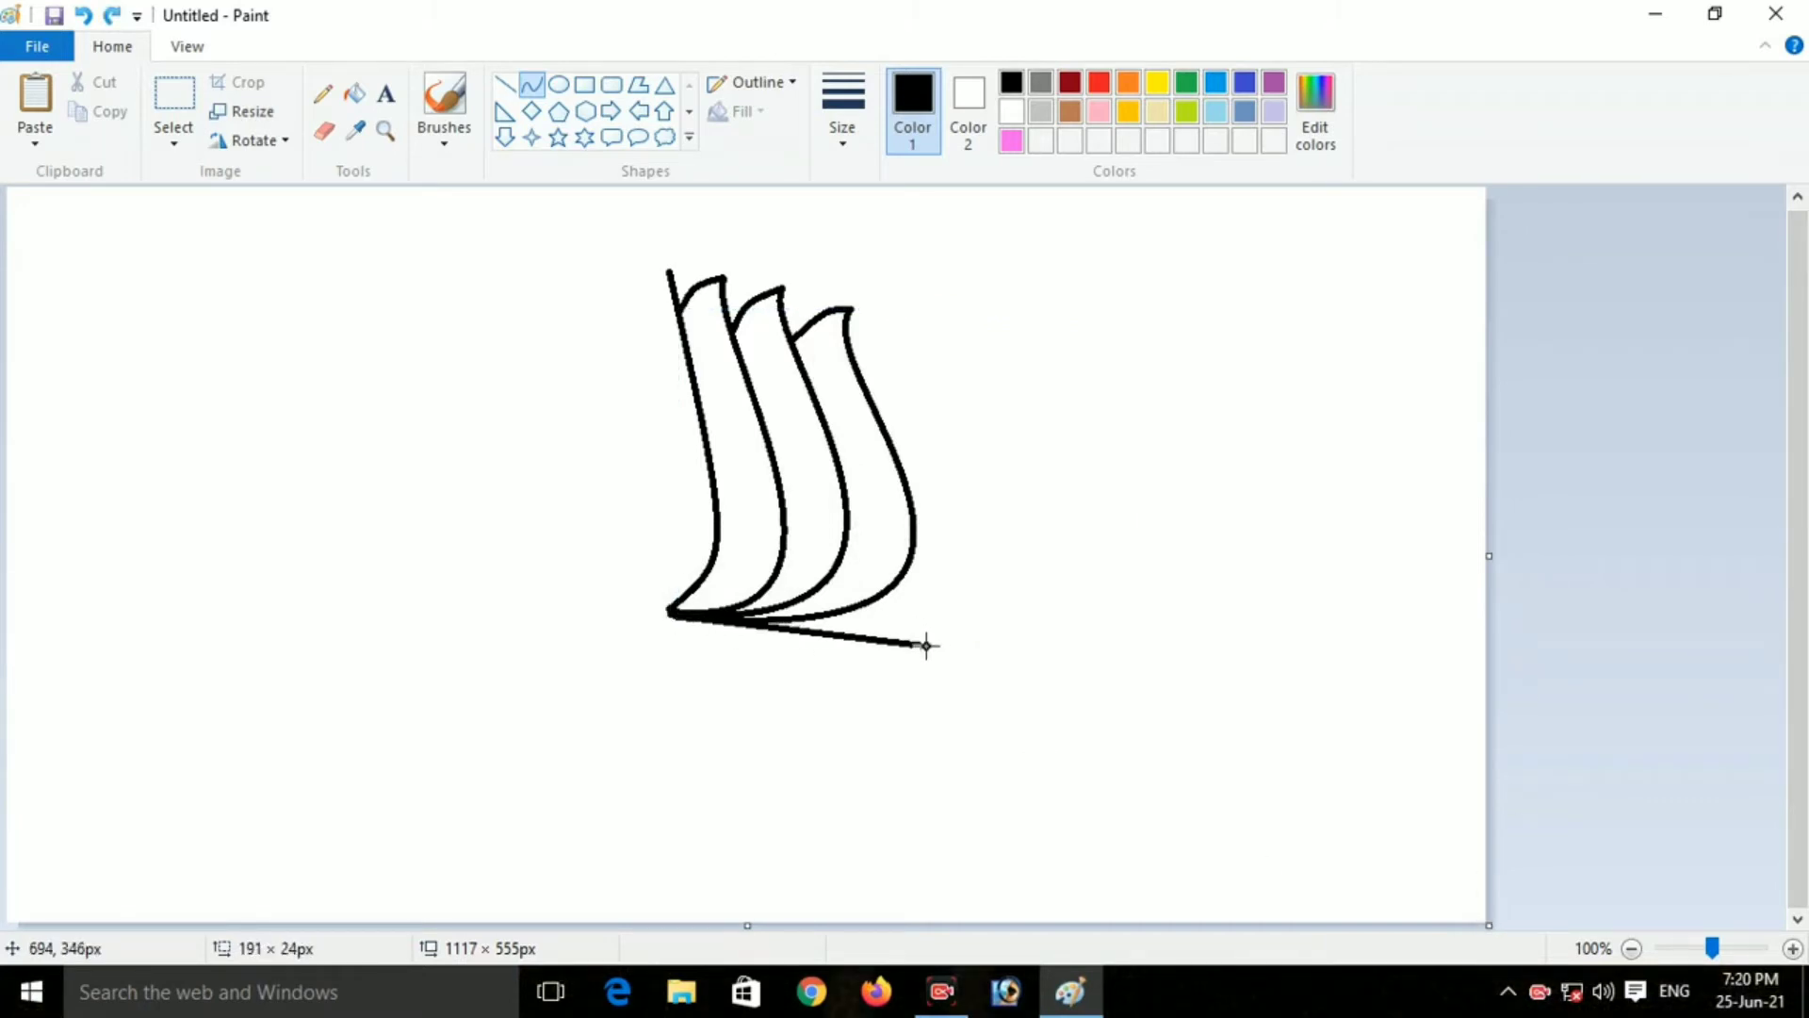
drag(804, 633, 827, 633)
click(829, 630)
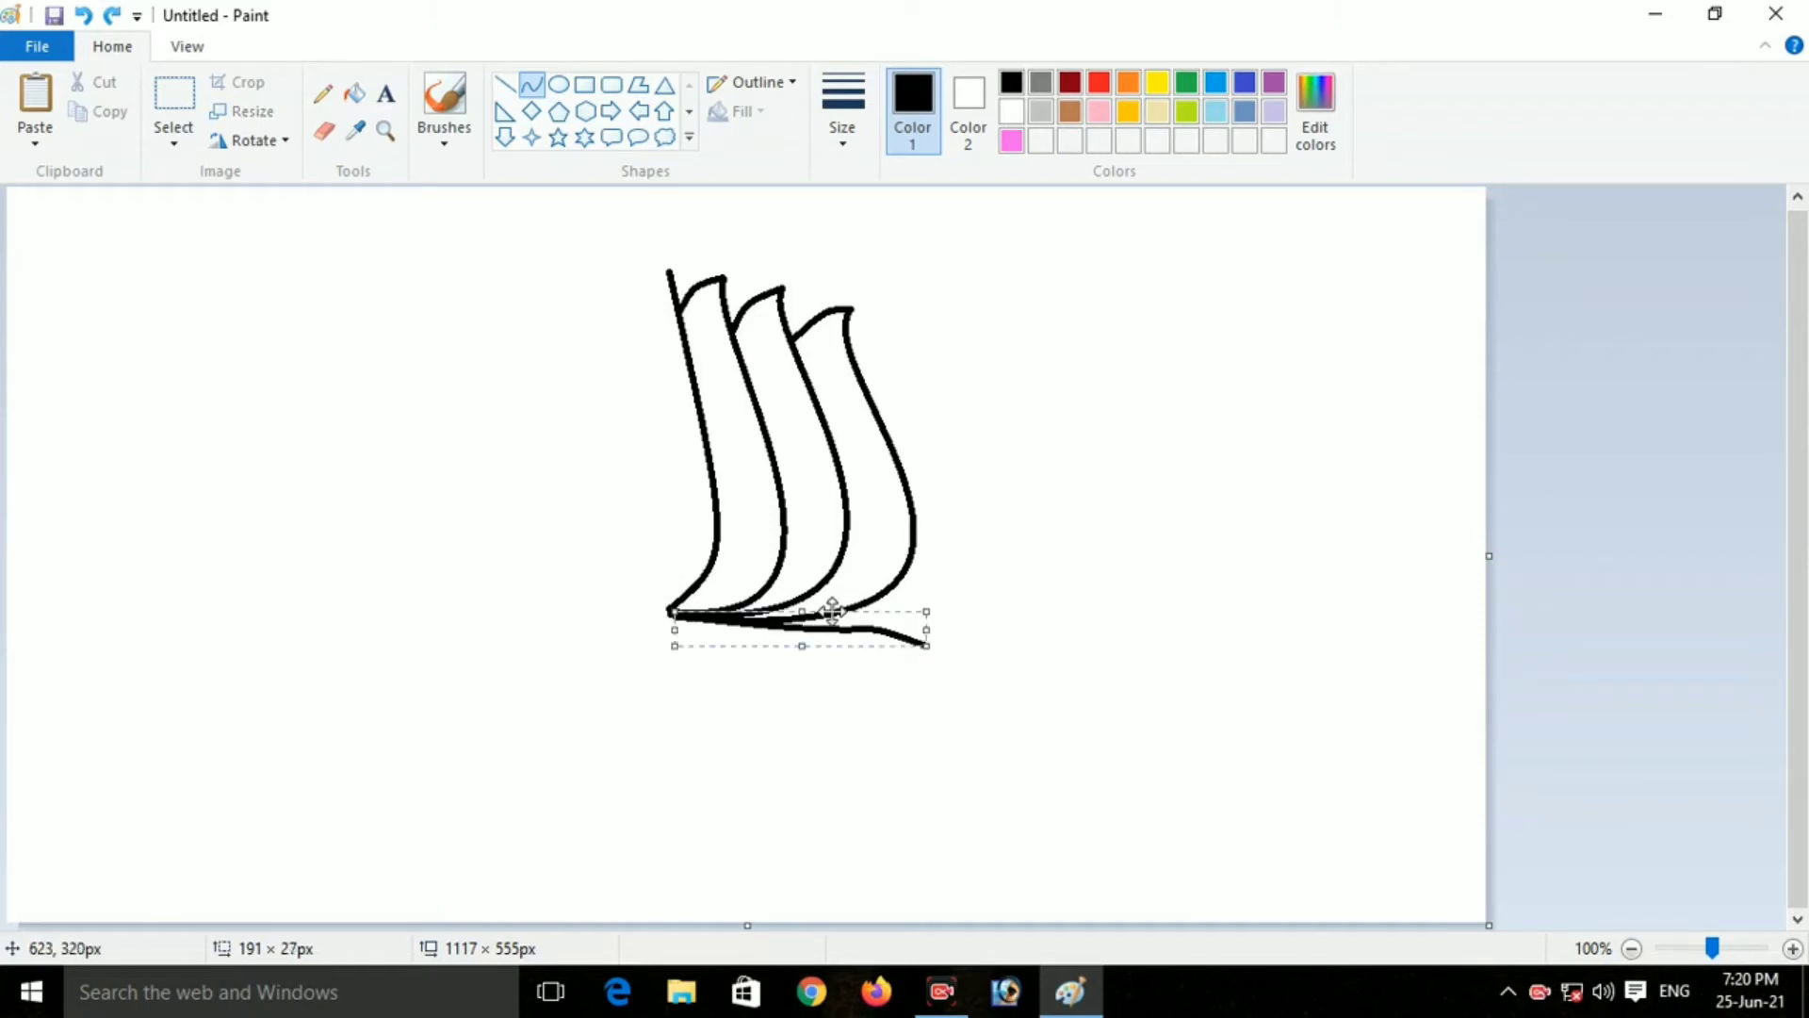
key(ctrl+z)
- Draw the base leaf under the petals with an arched upper curve about 198 px wide and a wavy lower curve about 203 px wide
drag(674, 611, 936, 645)
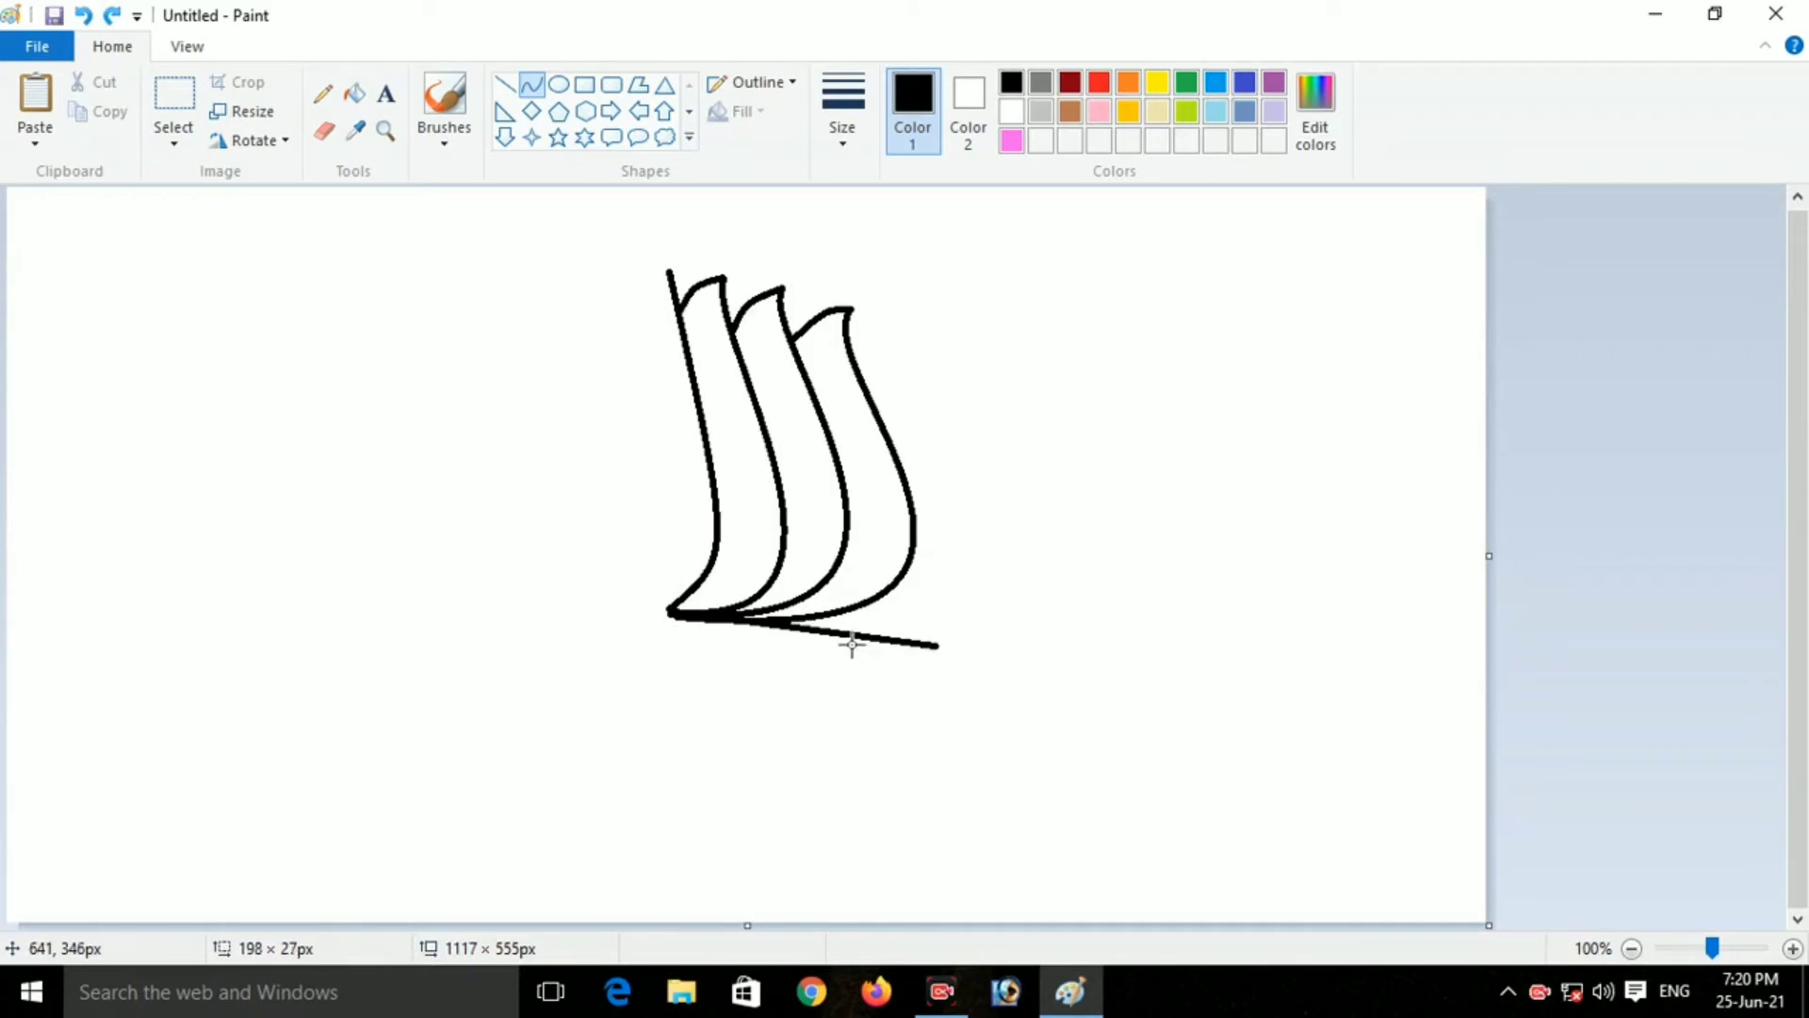
drag(800, 634, 891, 620)
click(1293, 727)
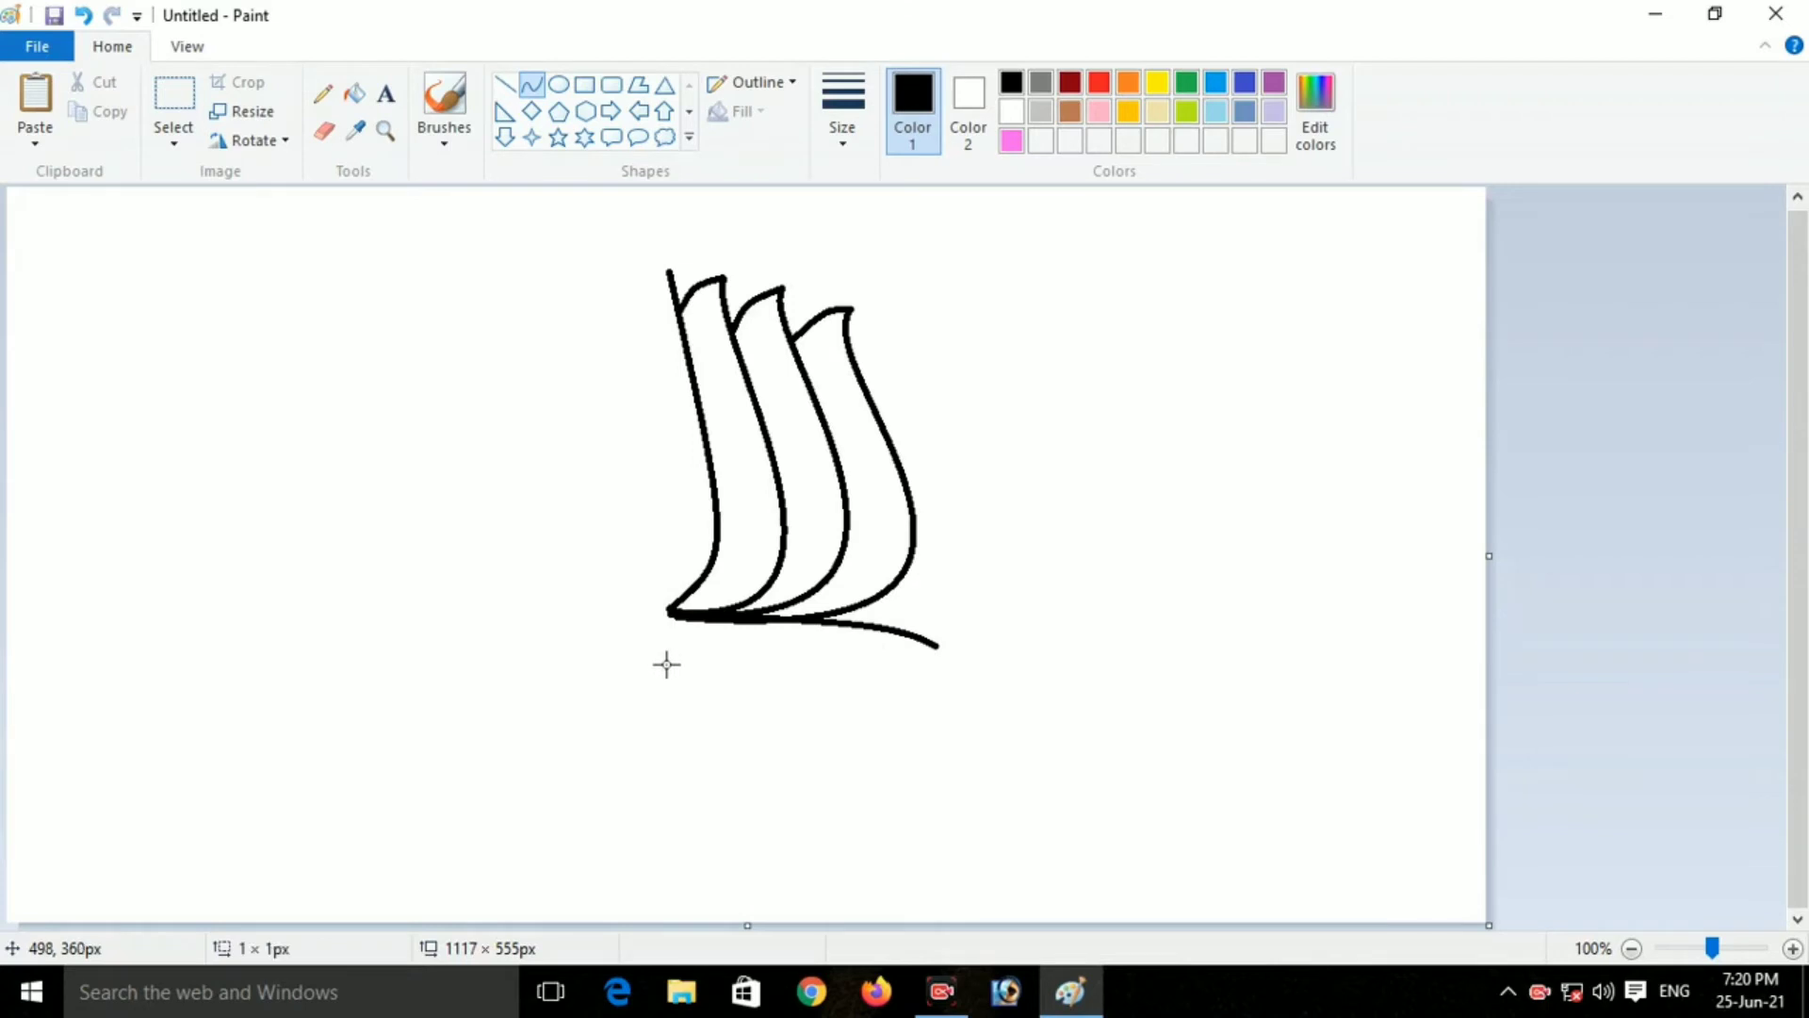
drag(666, 664, 853, 643)
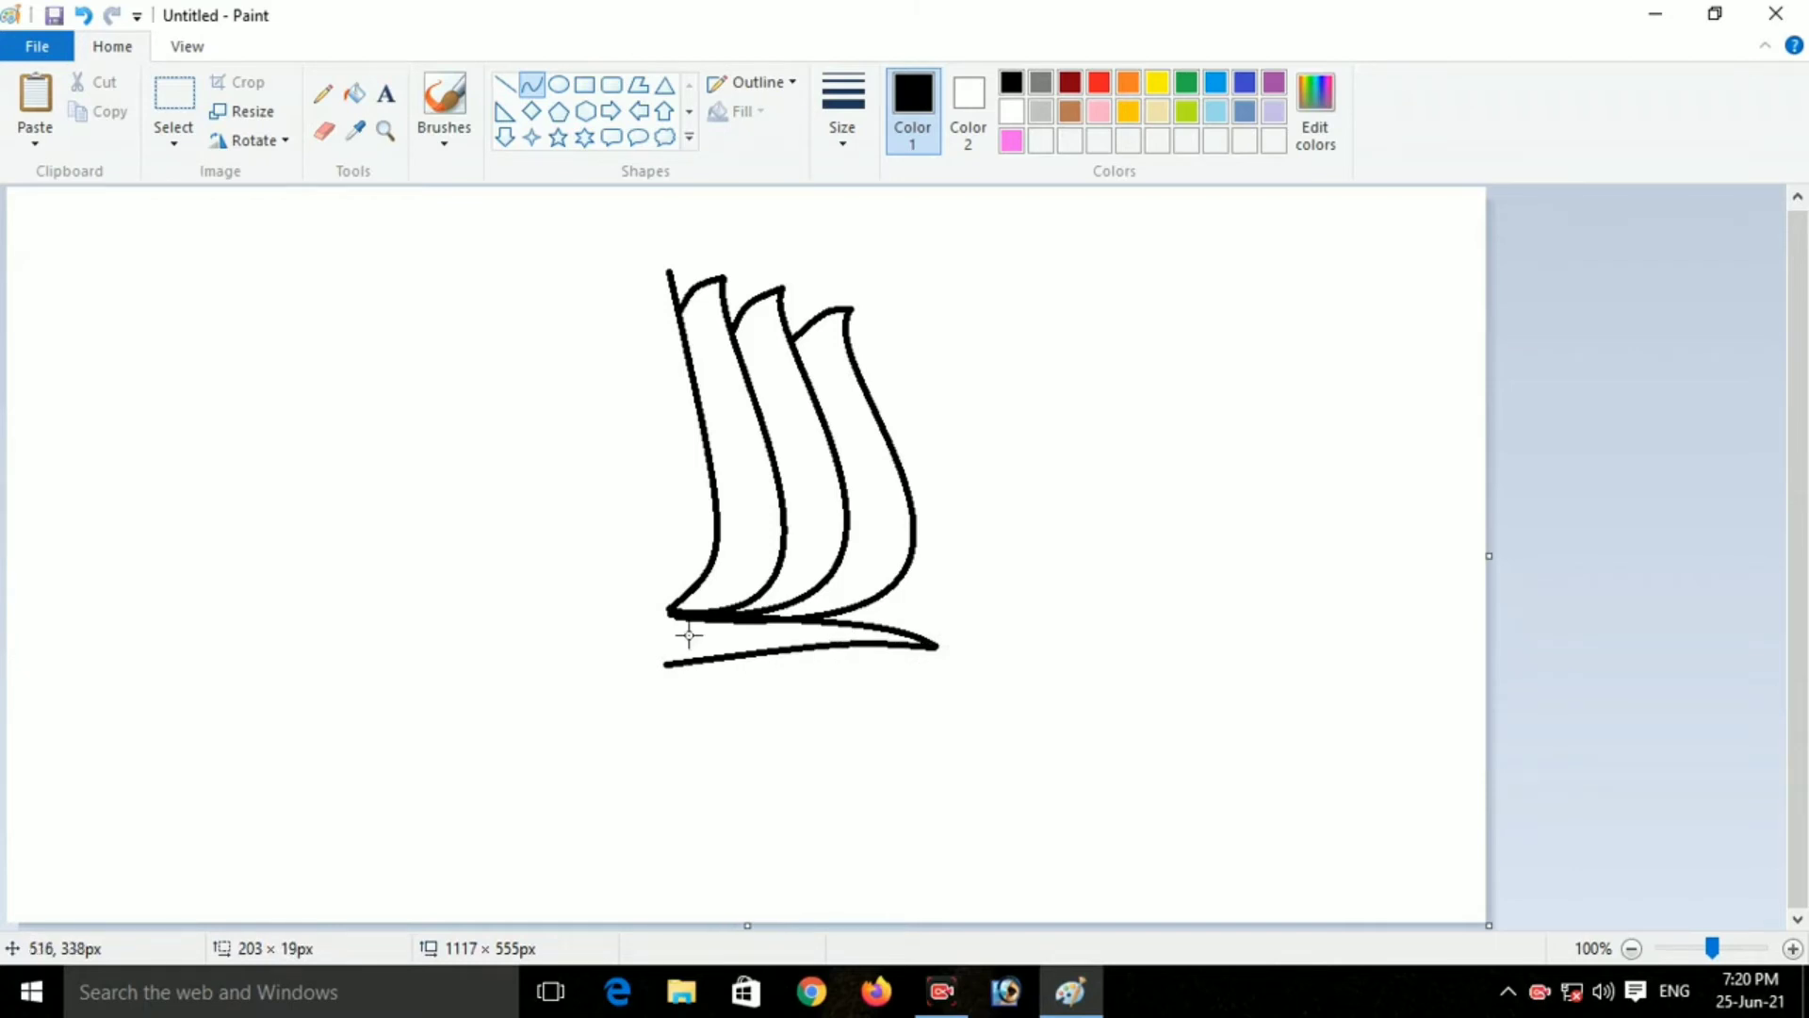
drag(725, 657, 720, 684)
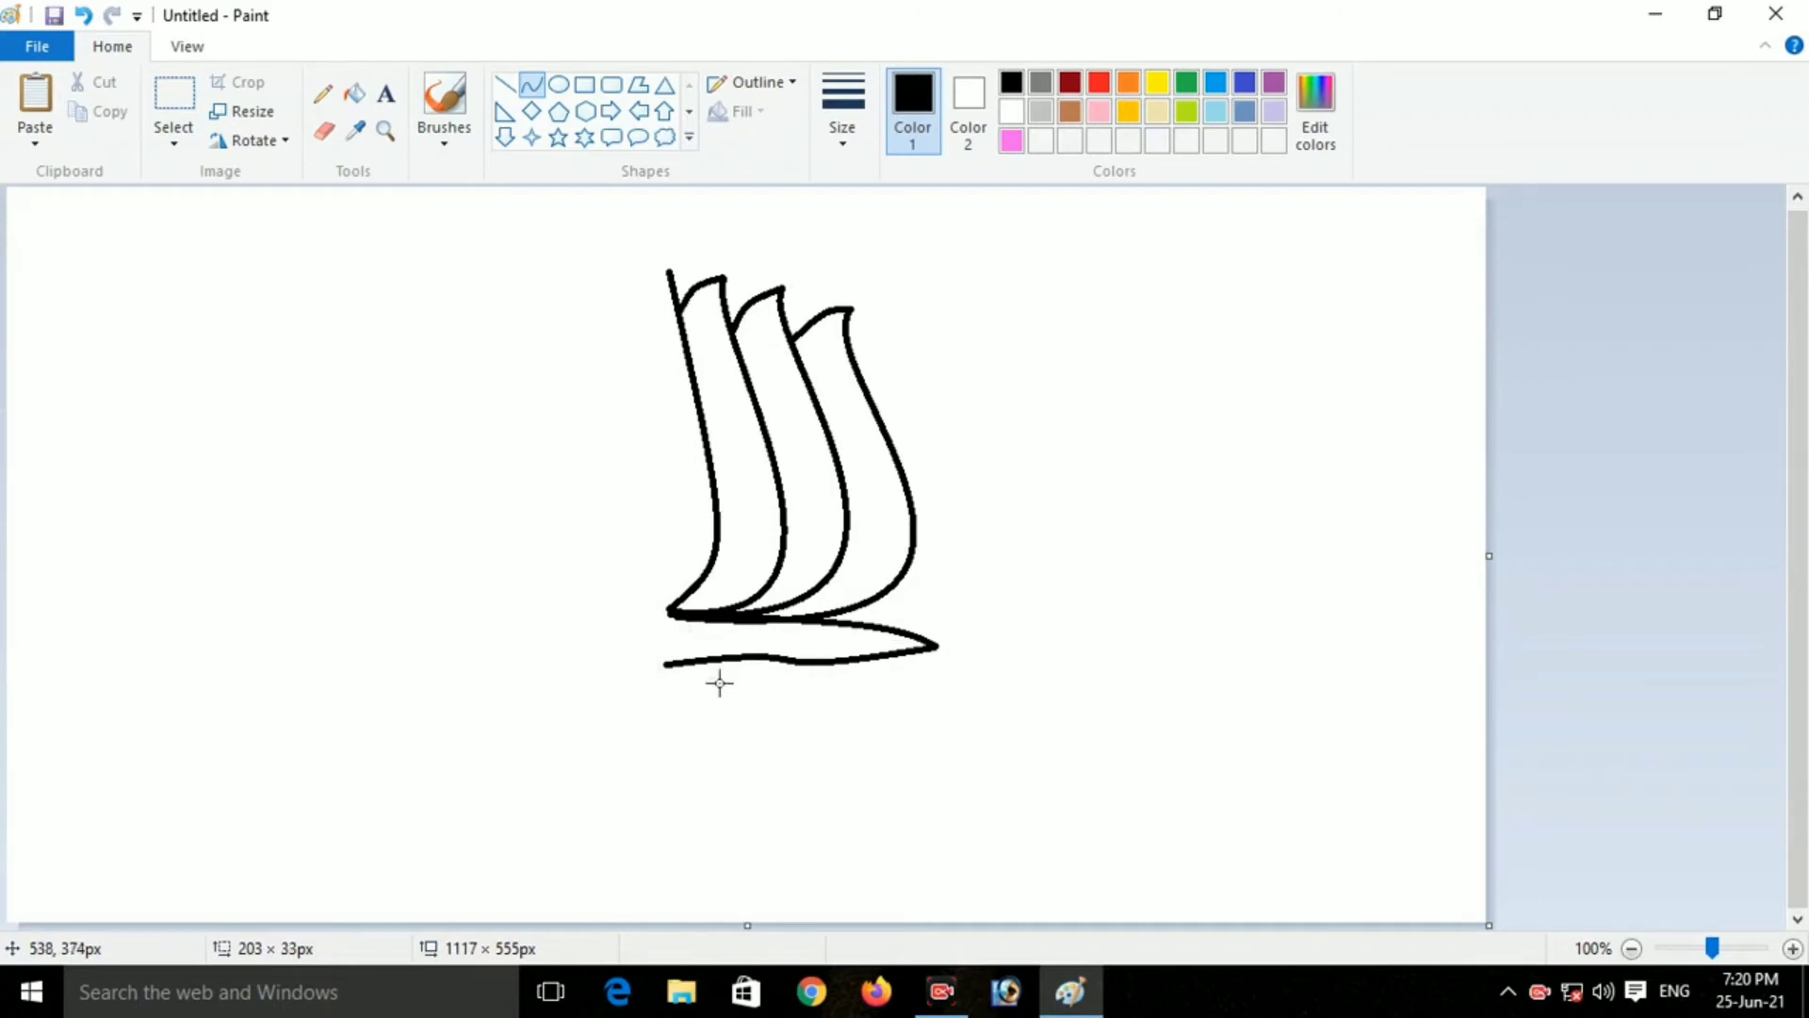
click(720, 684)
click(279, 246)
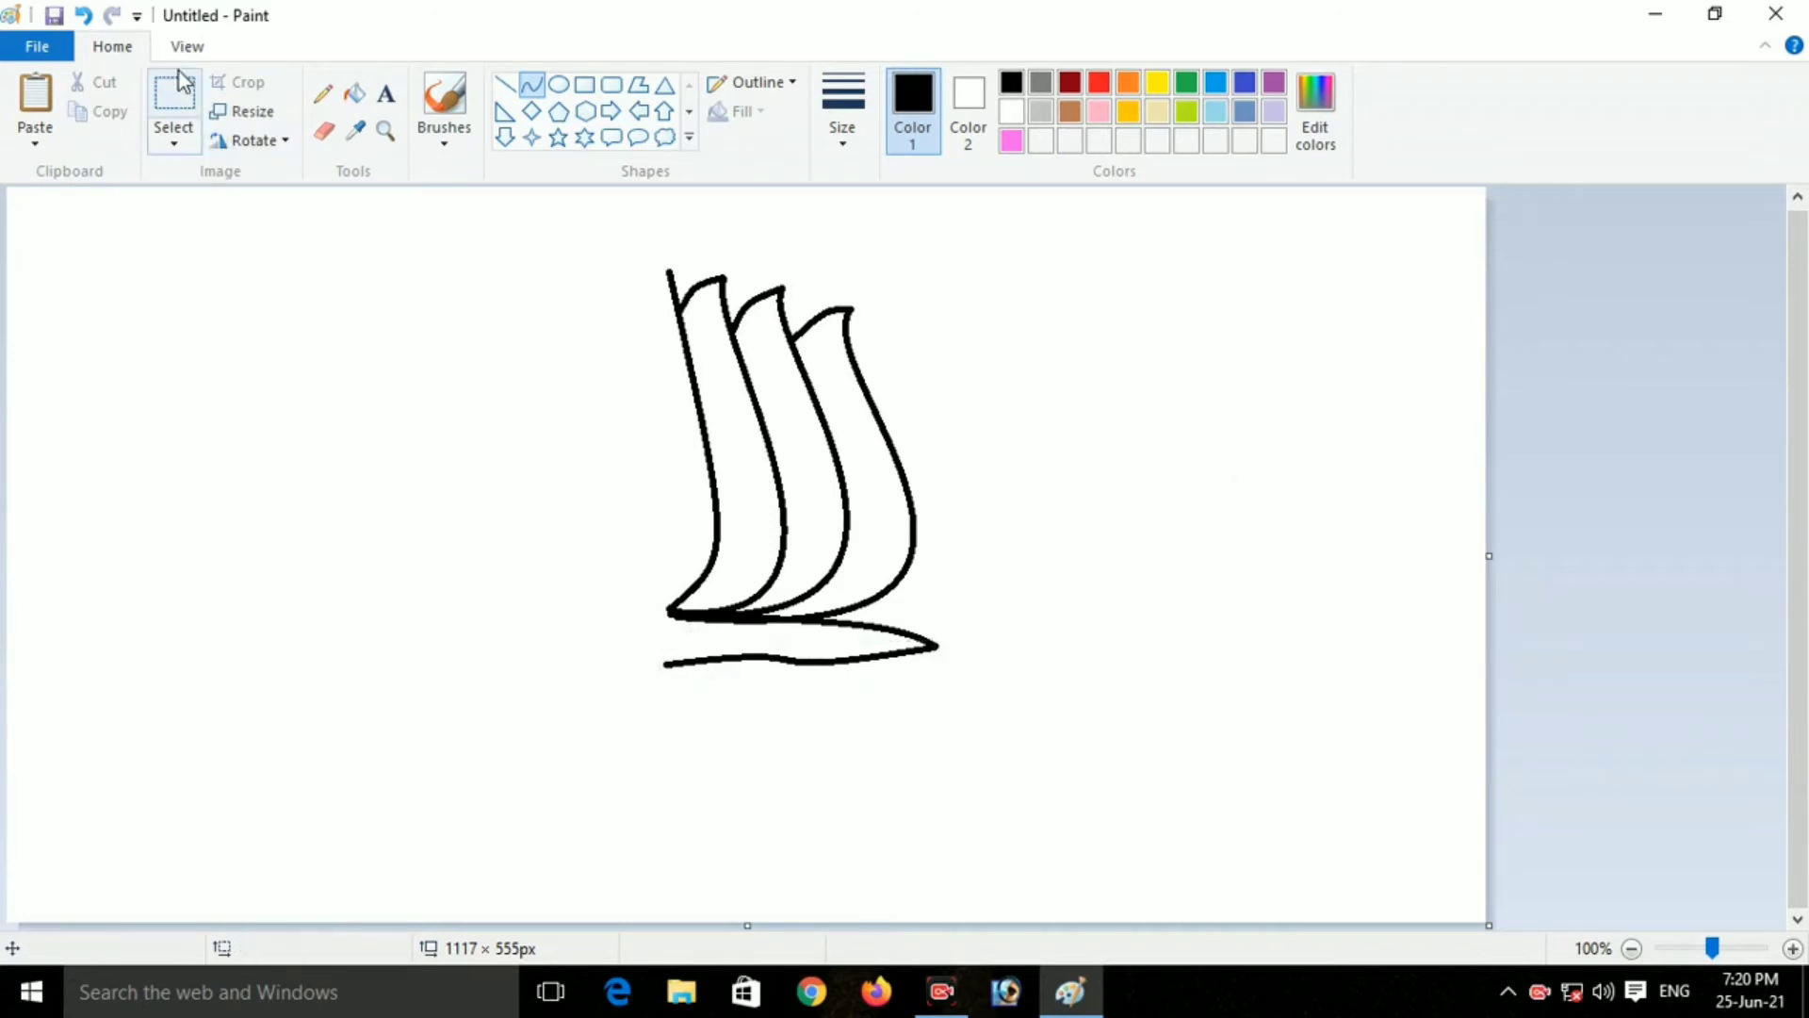
- Select the half lotus with a rectangular selection of about 241 × 340 px, then copy and paste it
click(174, 148)
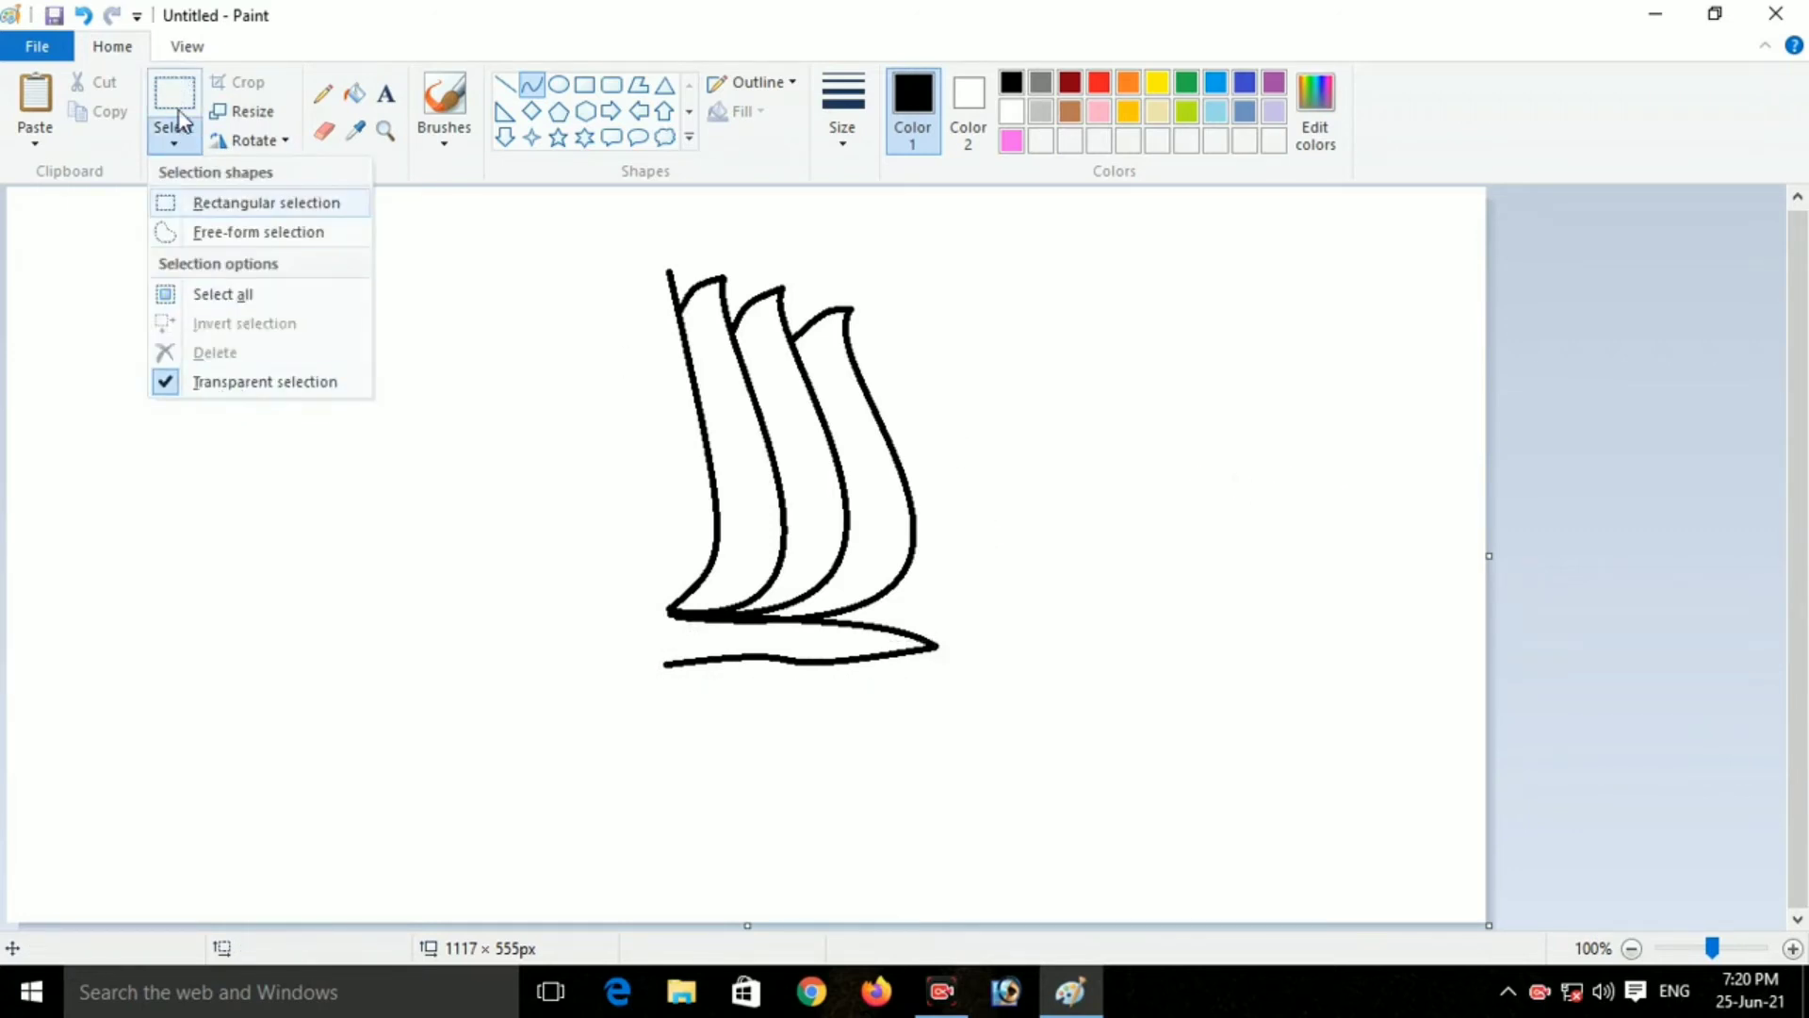
click(226, 200)
drag(650, 250, 968, 701)
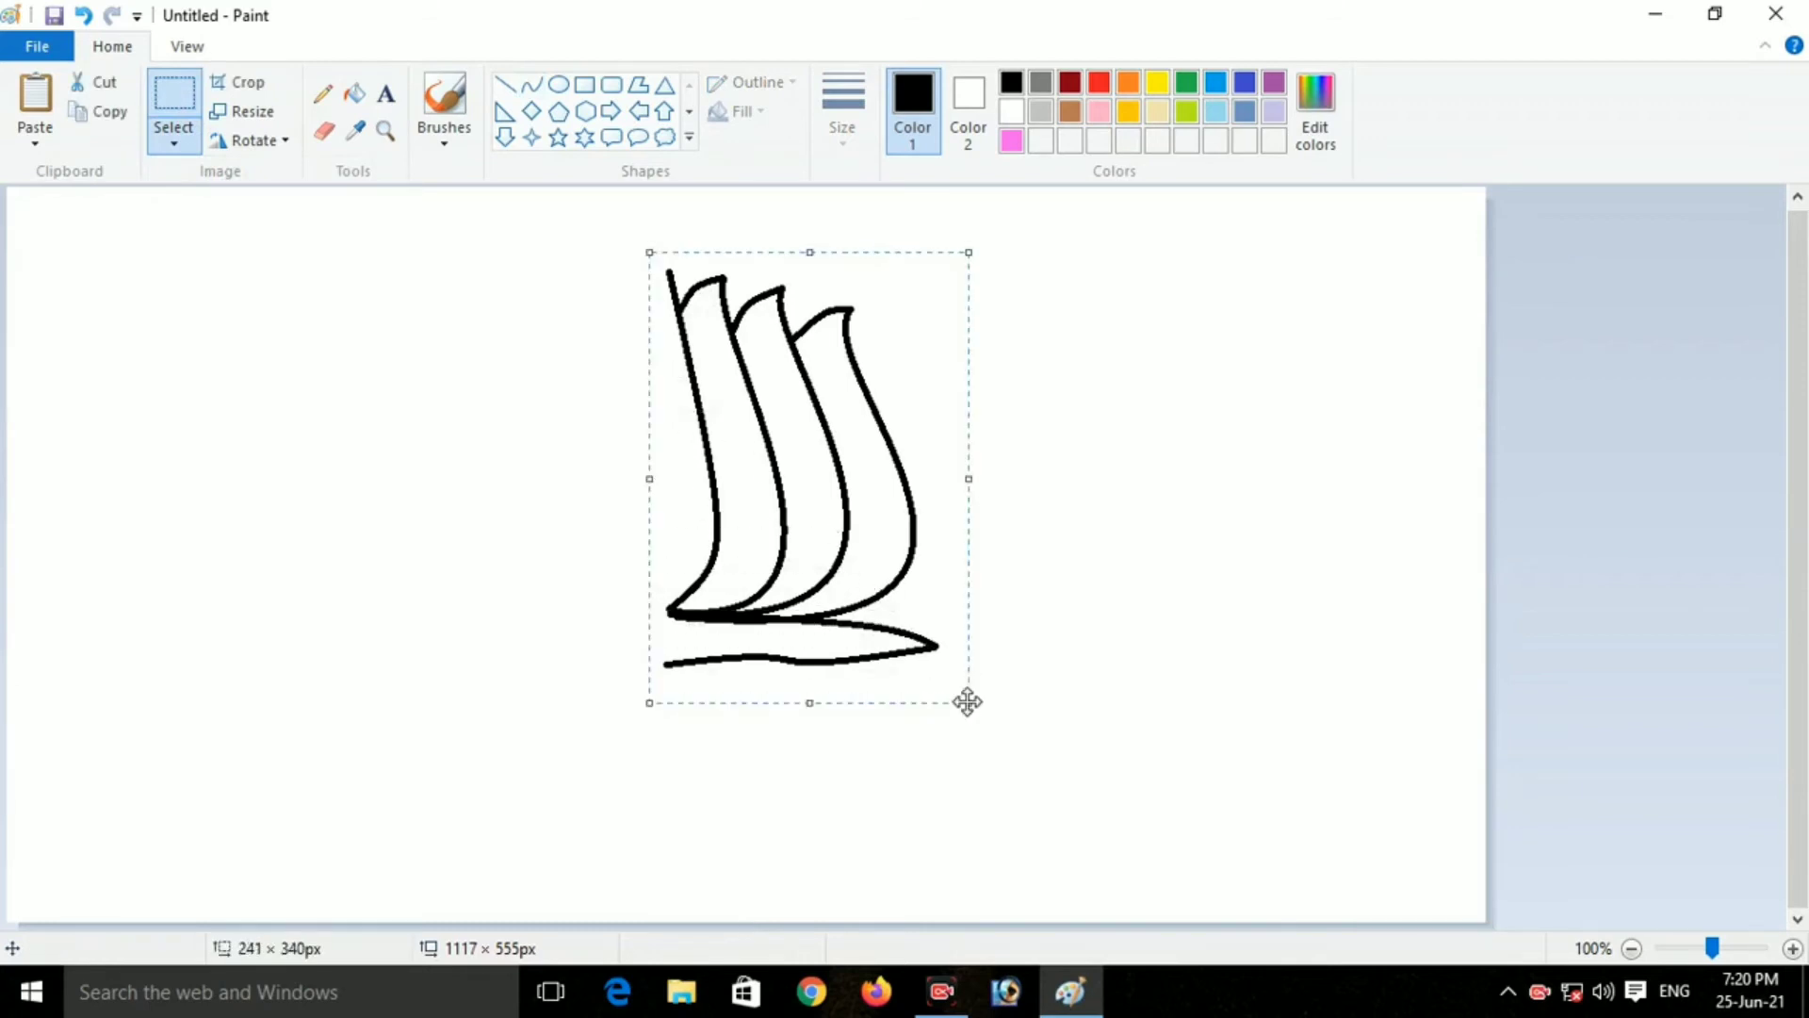
click(109, 112)
click(35, 100)
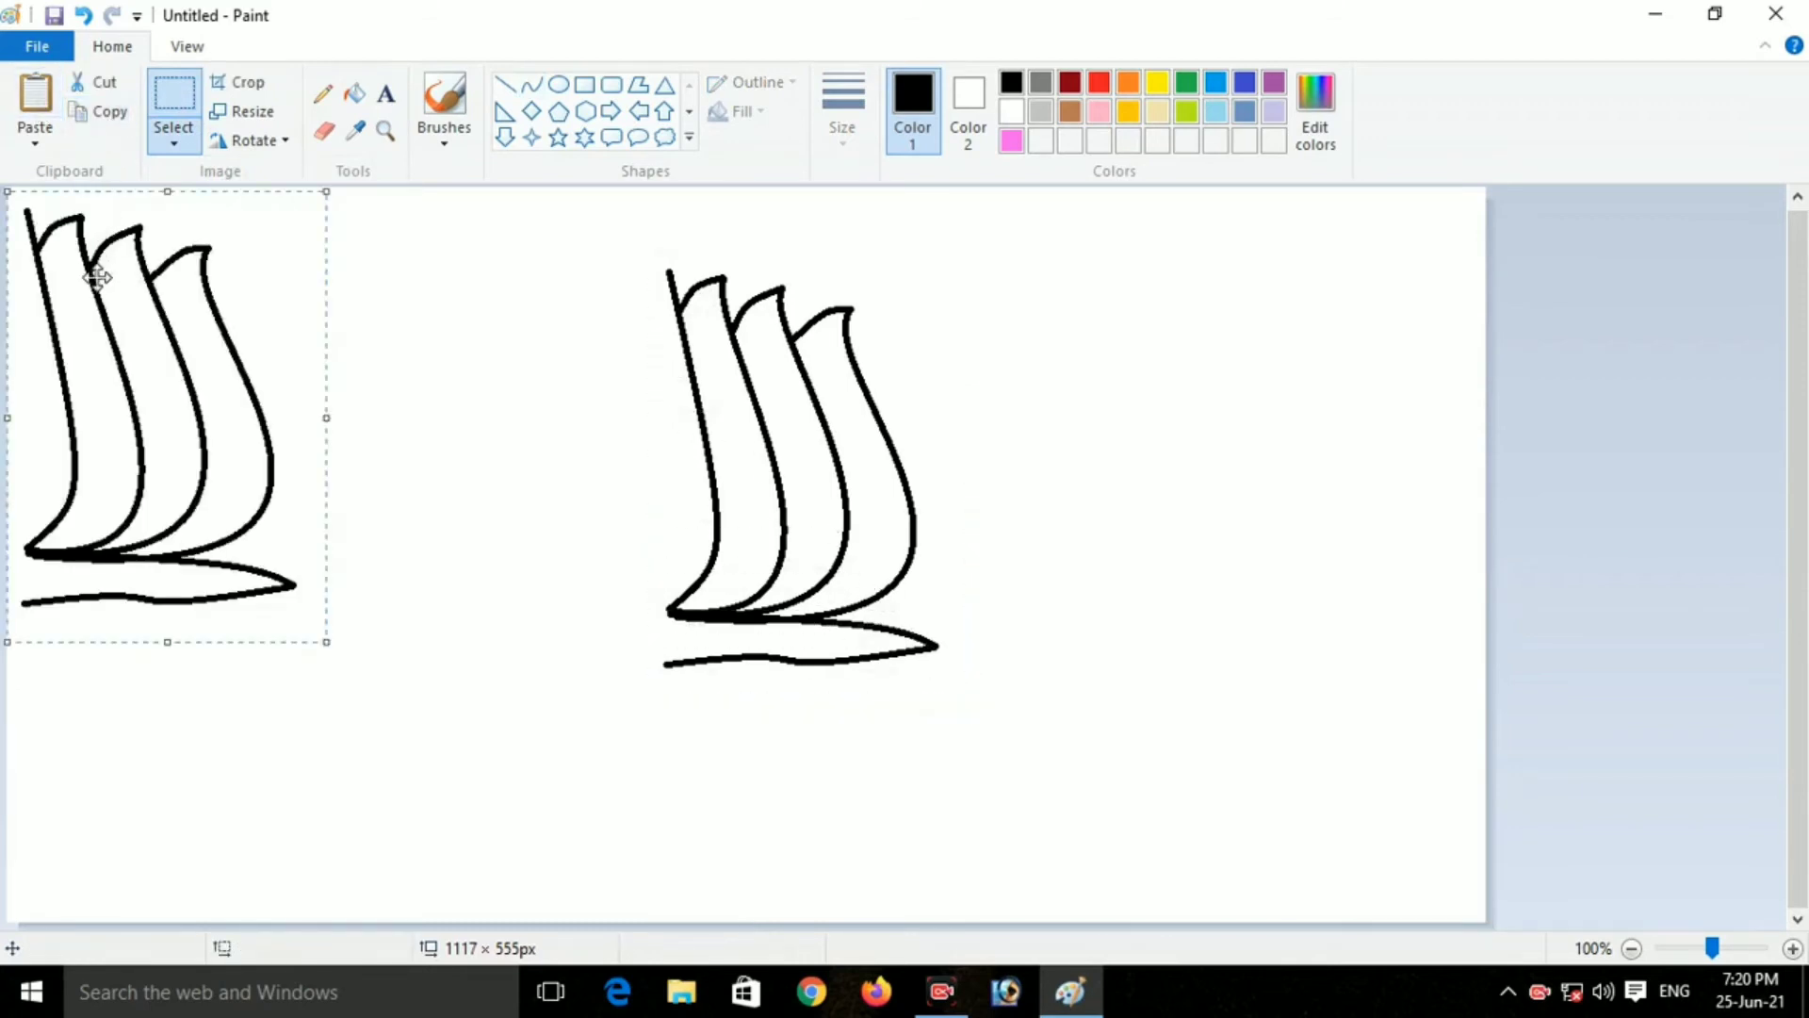
- Flip the pasted half horizontally and align it with the left side of the original to complete the symmetrical lotus
drag(29, 202, 464, 275)
click(253, 140)
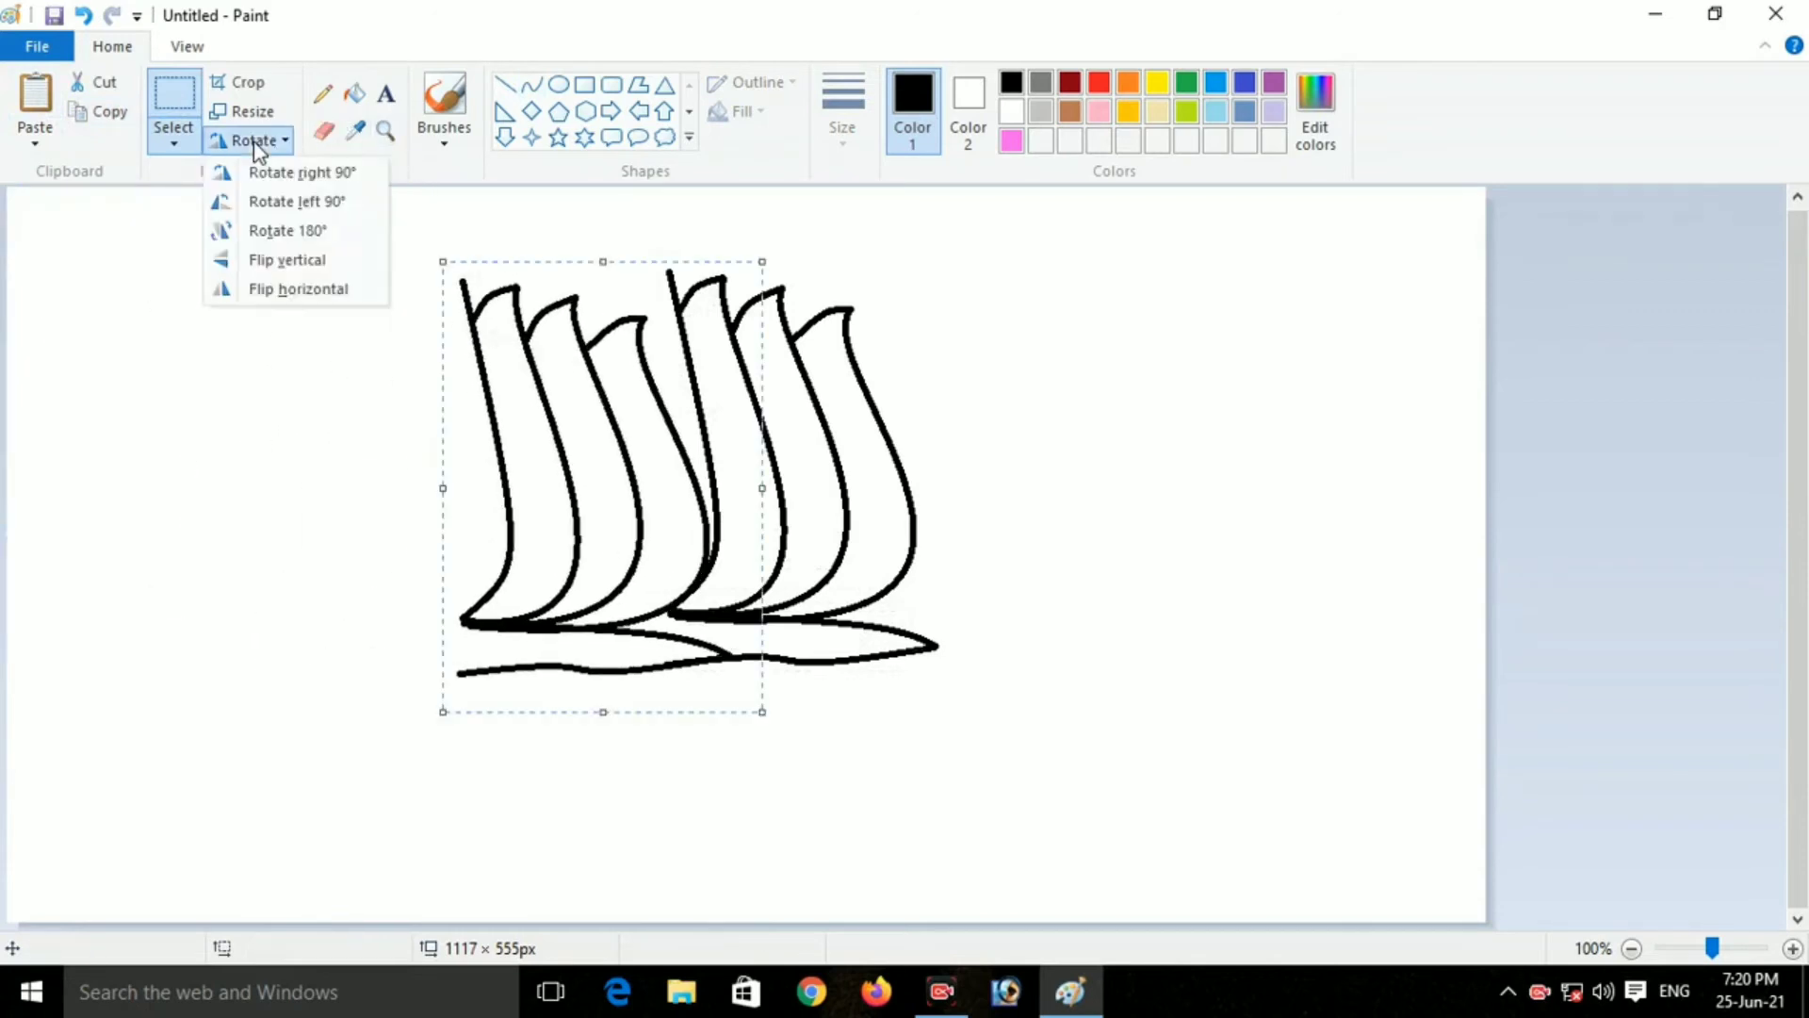
click(279, 289)
drag(634, 472, 558, 462)
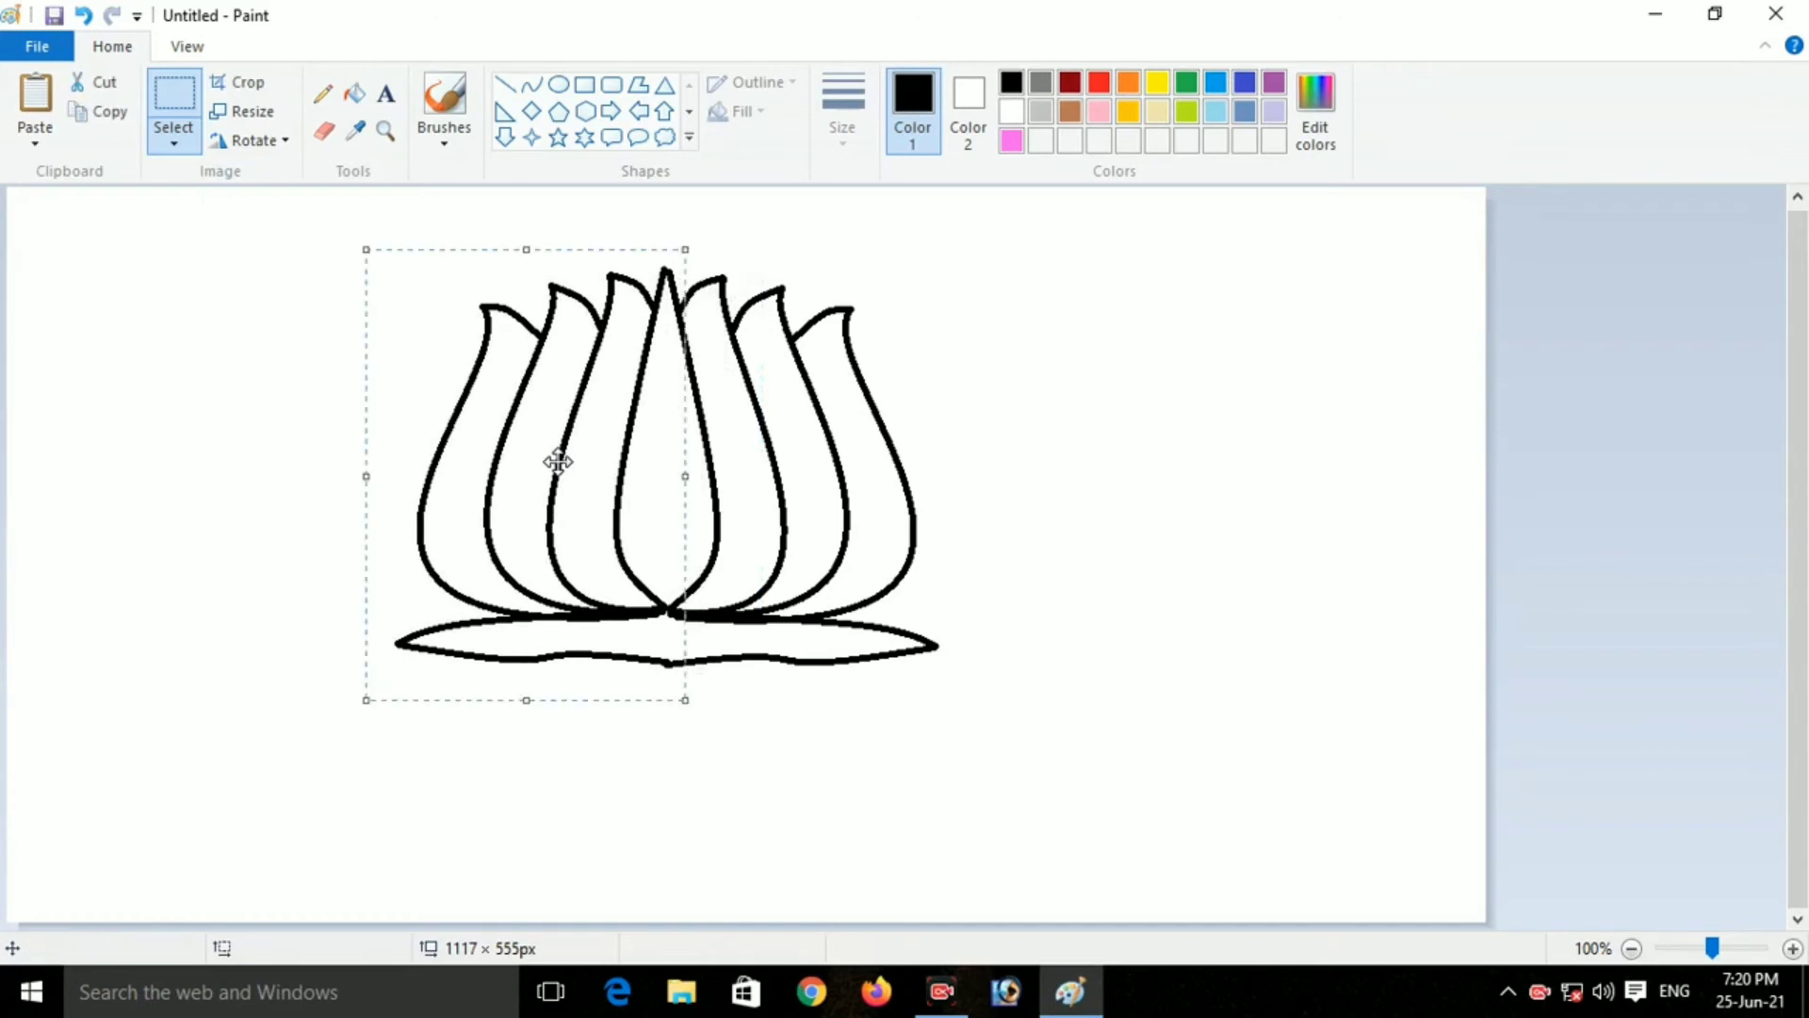
click(1224, 555)
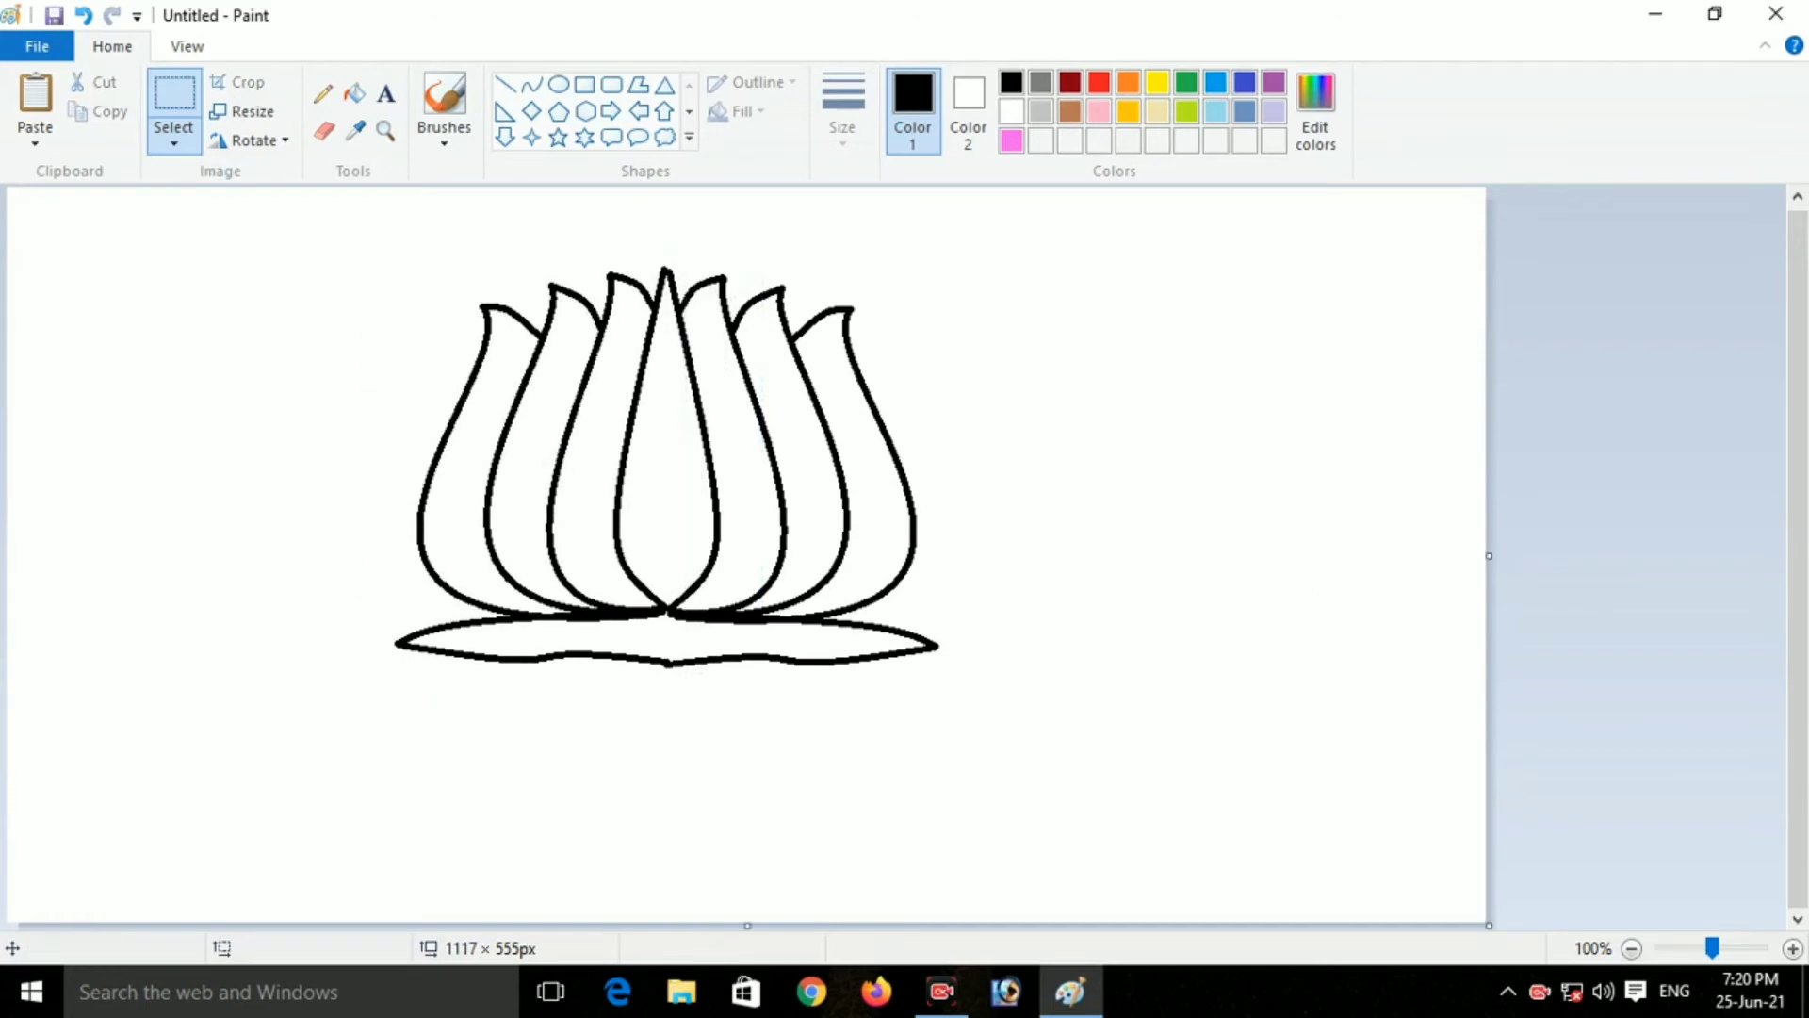
- Draw an ellipse about 43 × 33 px in the middle of the base leaf and nudge it left to centre it
click(558, 83)
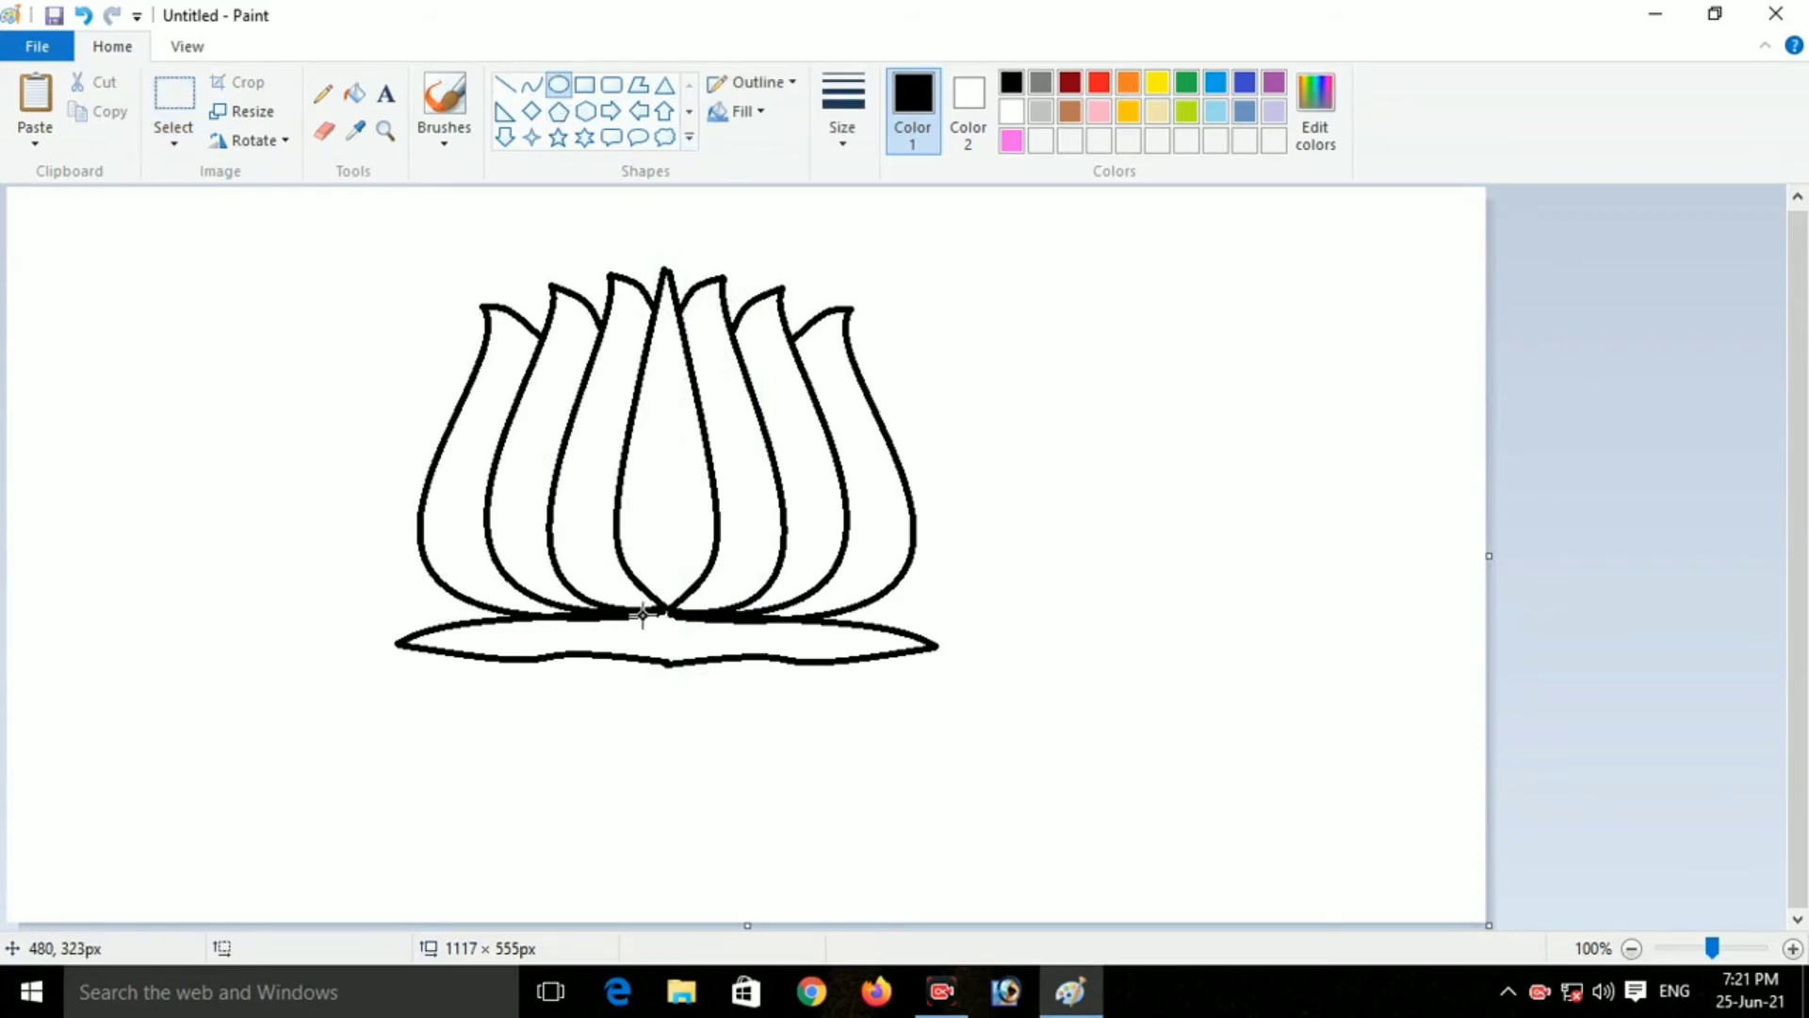
drag(642, 617, 697, 662)
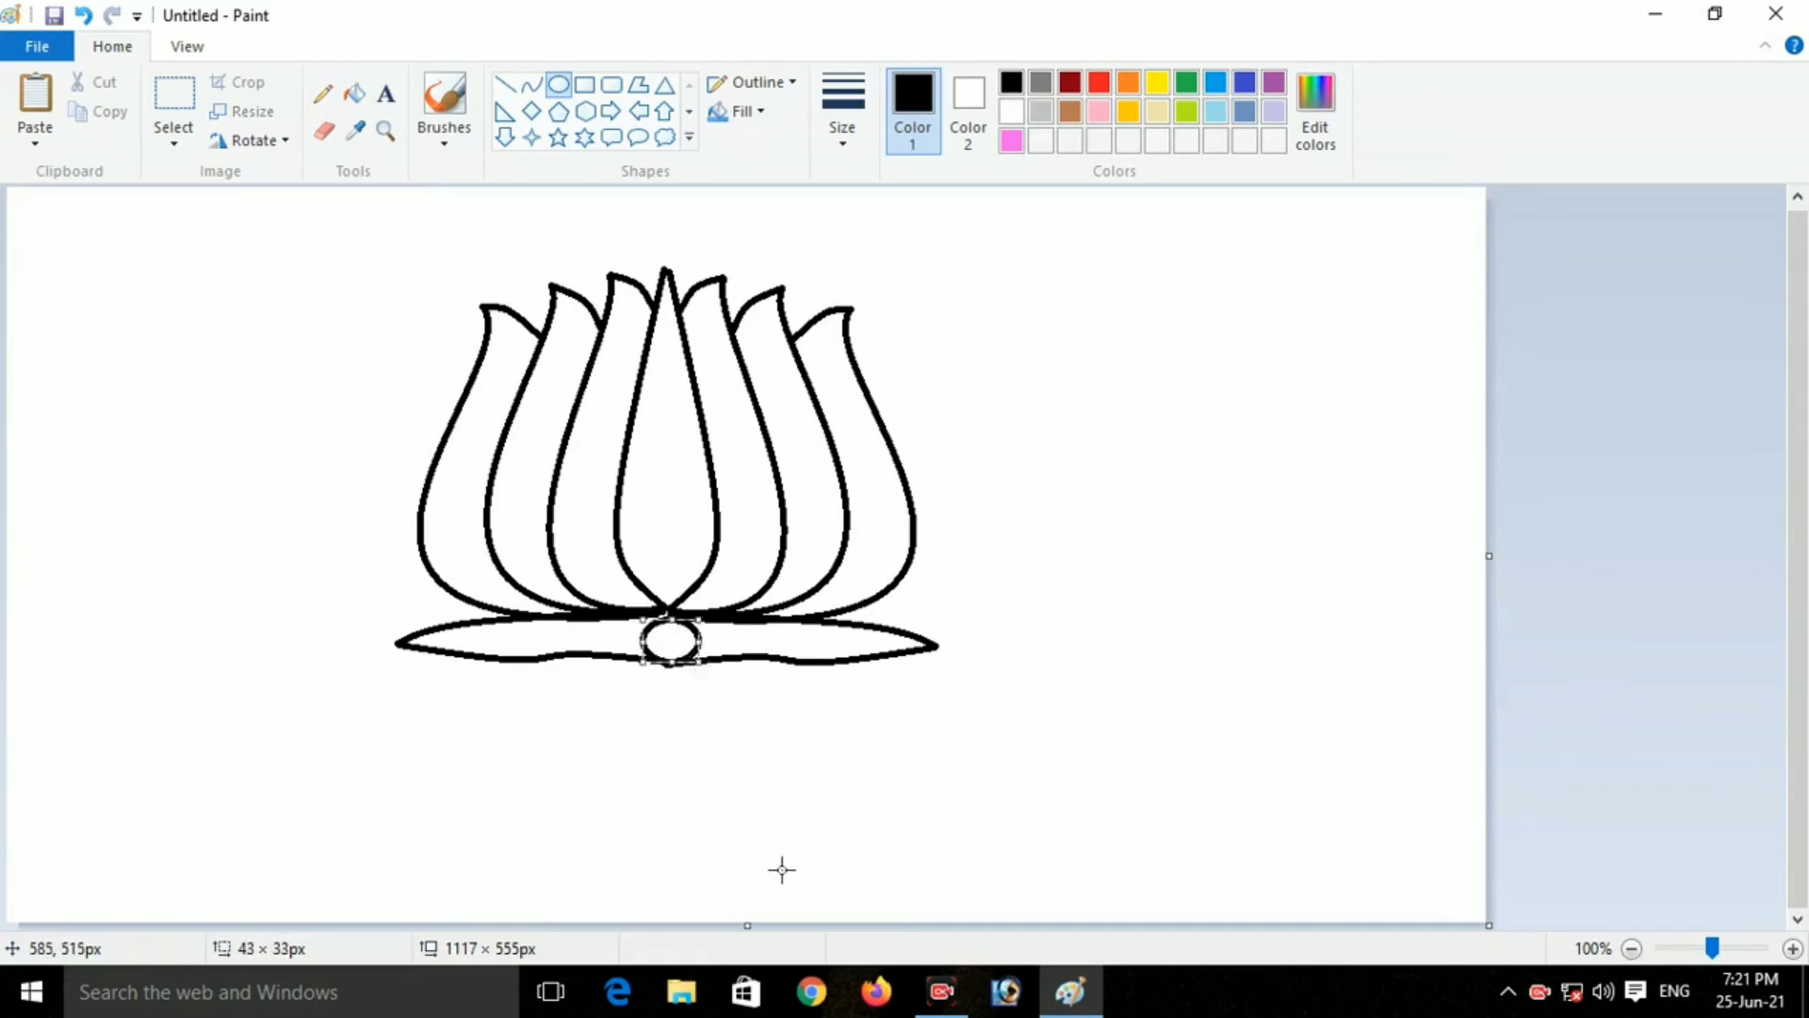
key(Left)
key(Left)
key(Left)
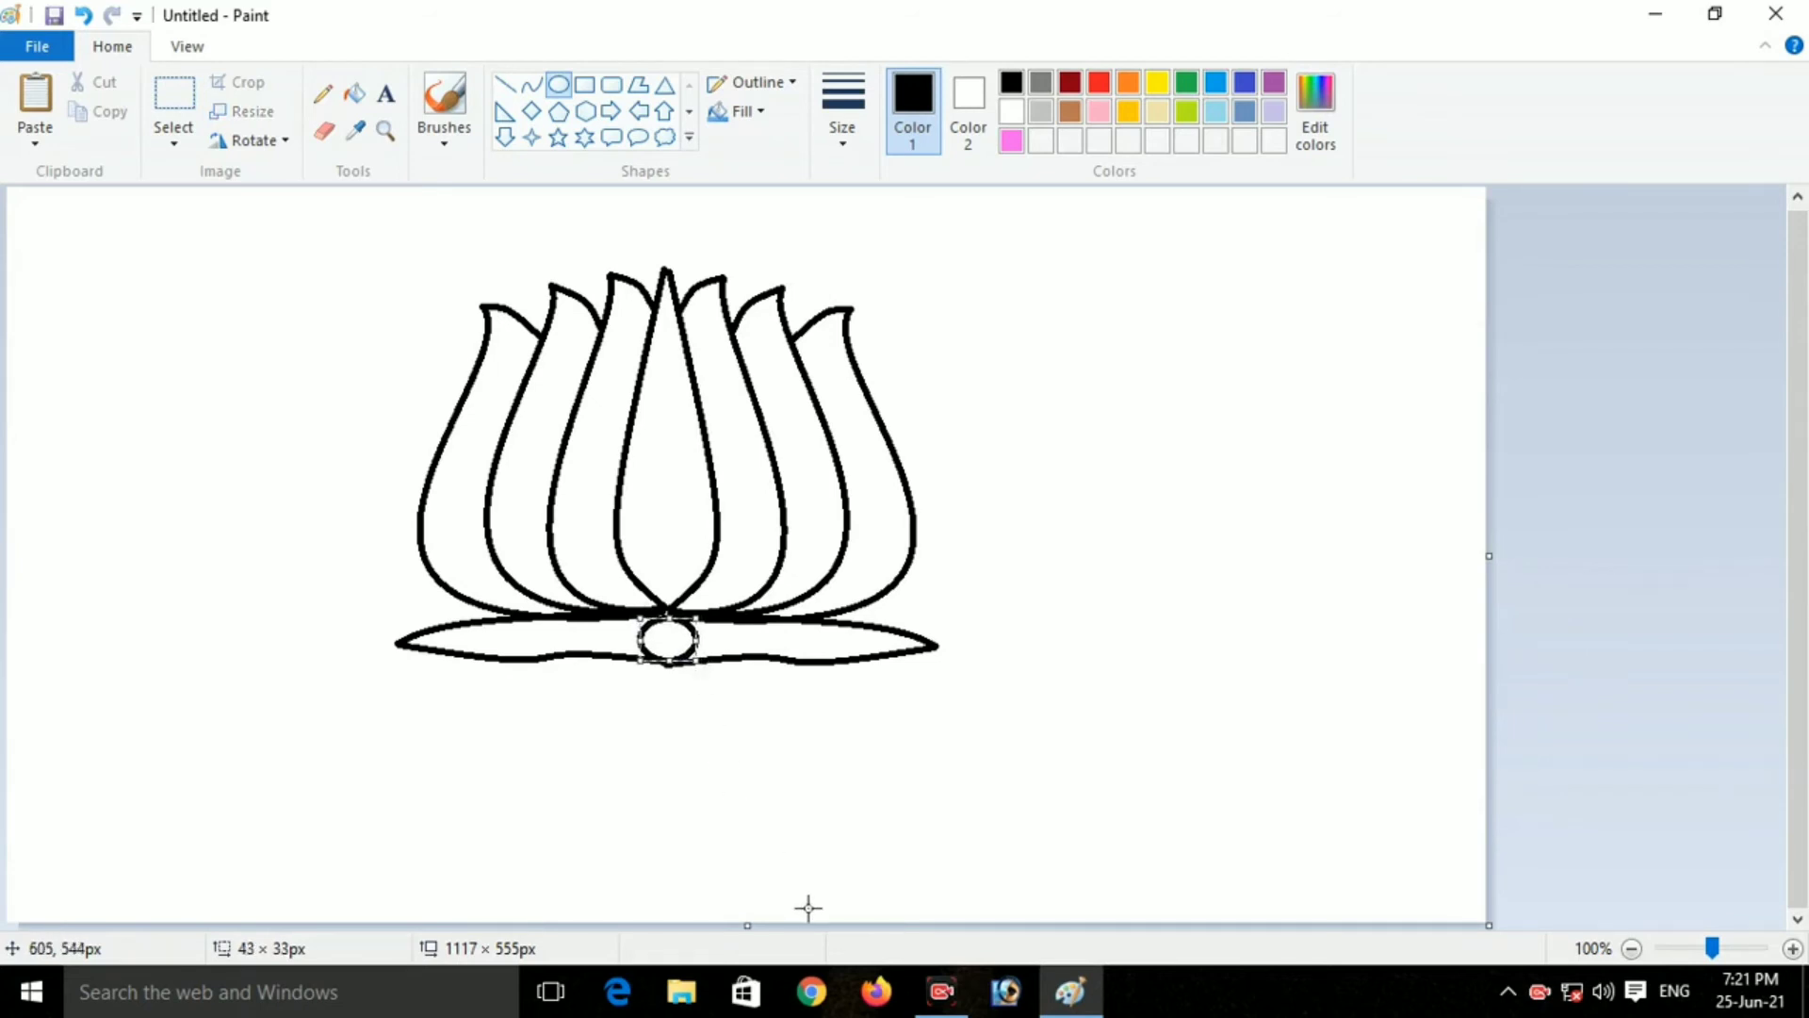
click(1164, 780)
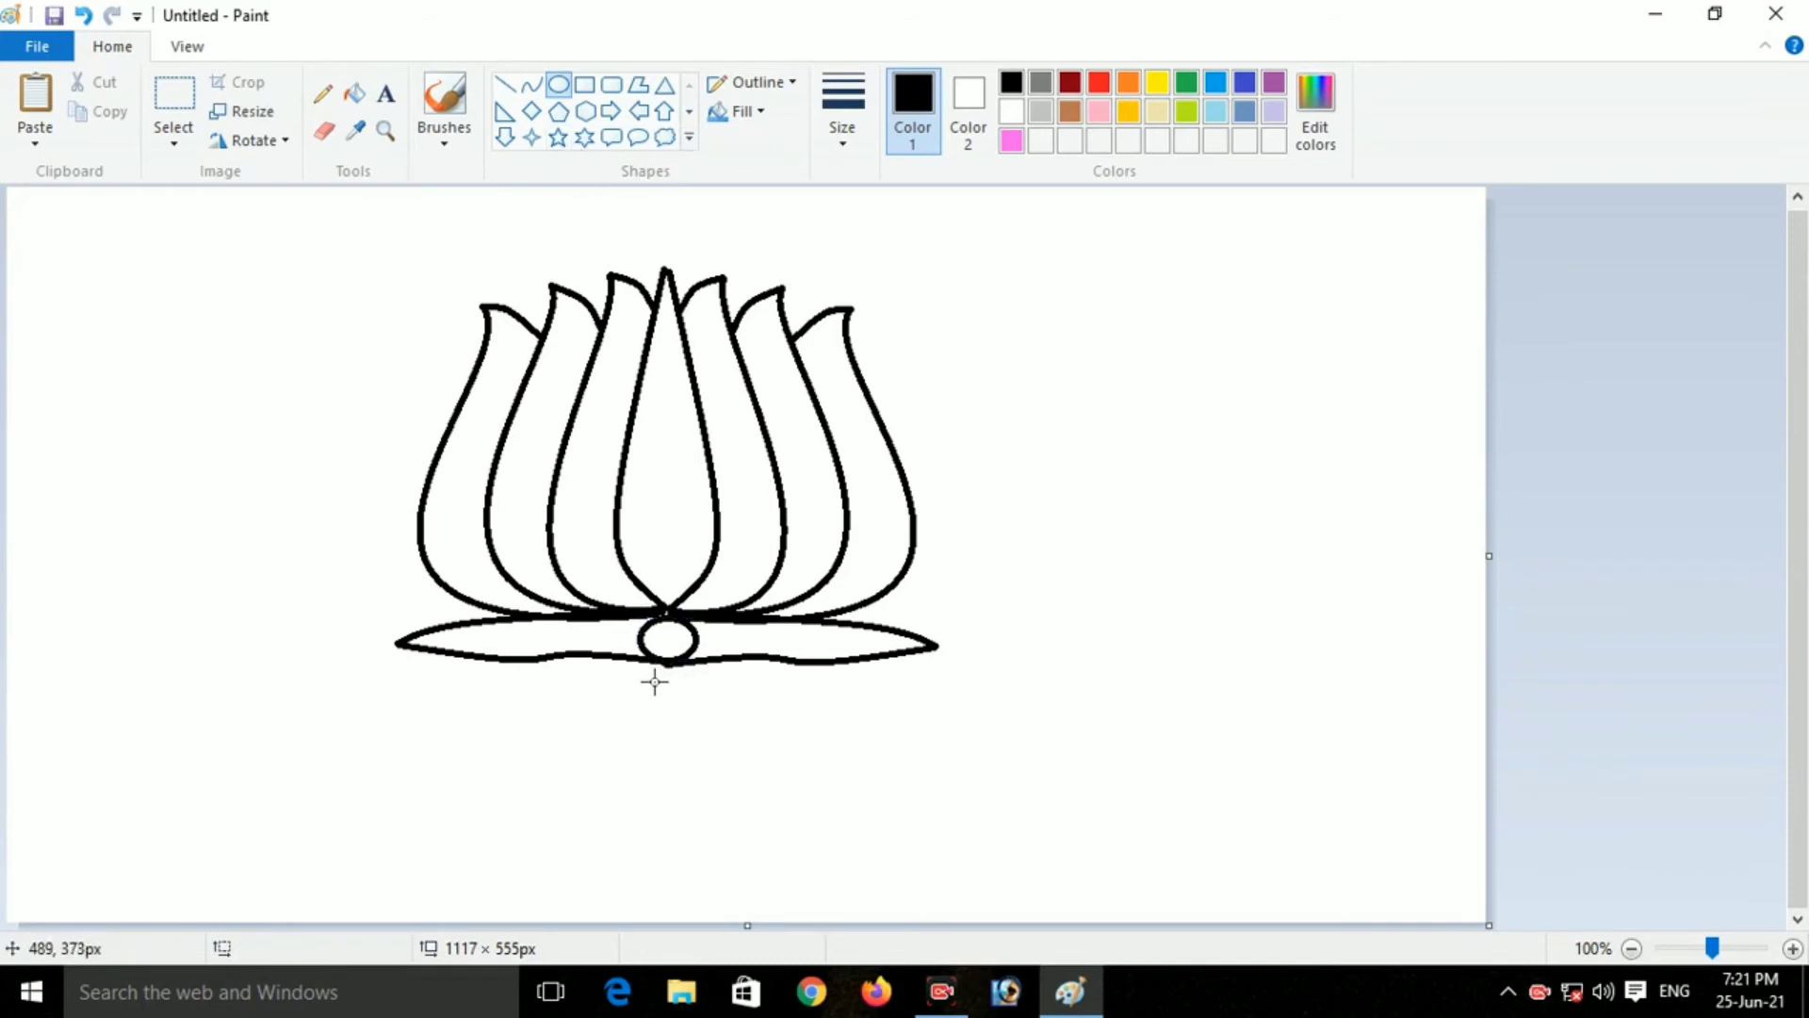
- Draw the stem's left edge as a curve about 149 px tall below the ellipse, bowed to the right
click(531, 85)
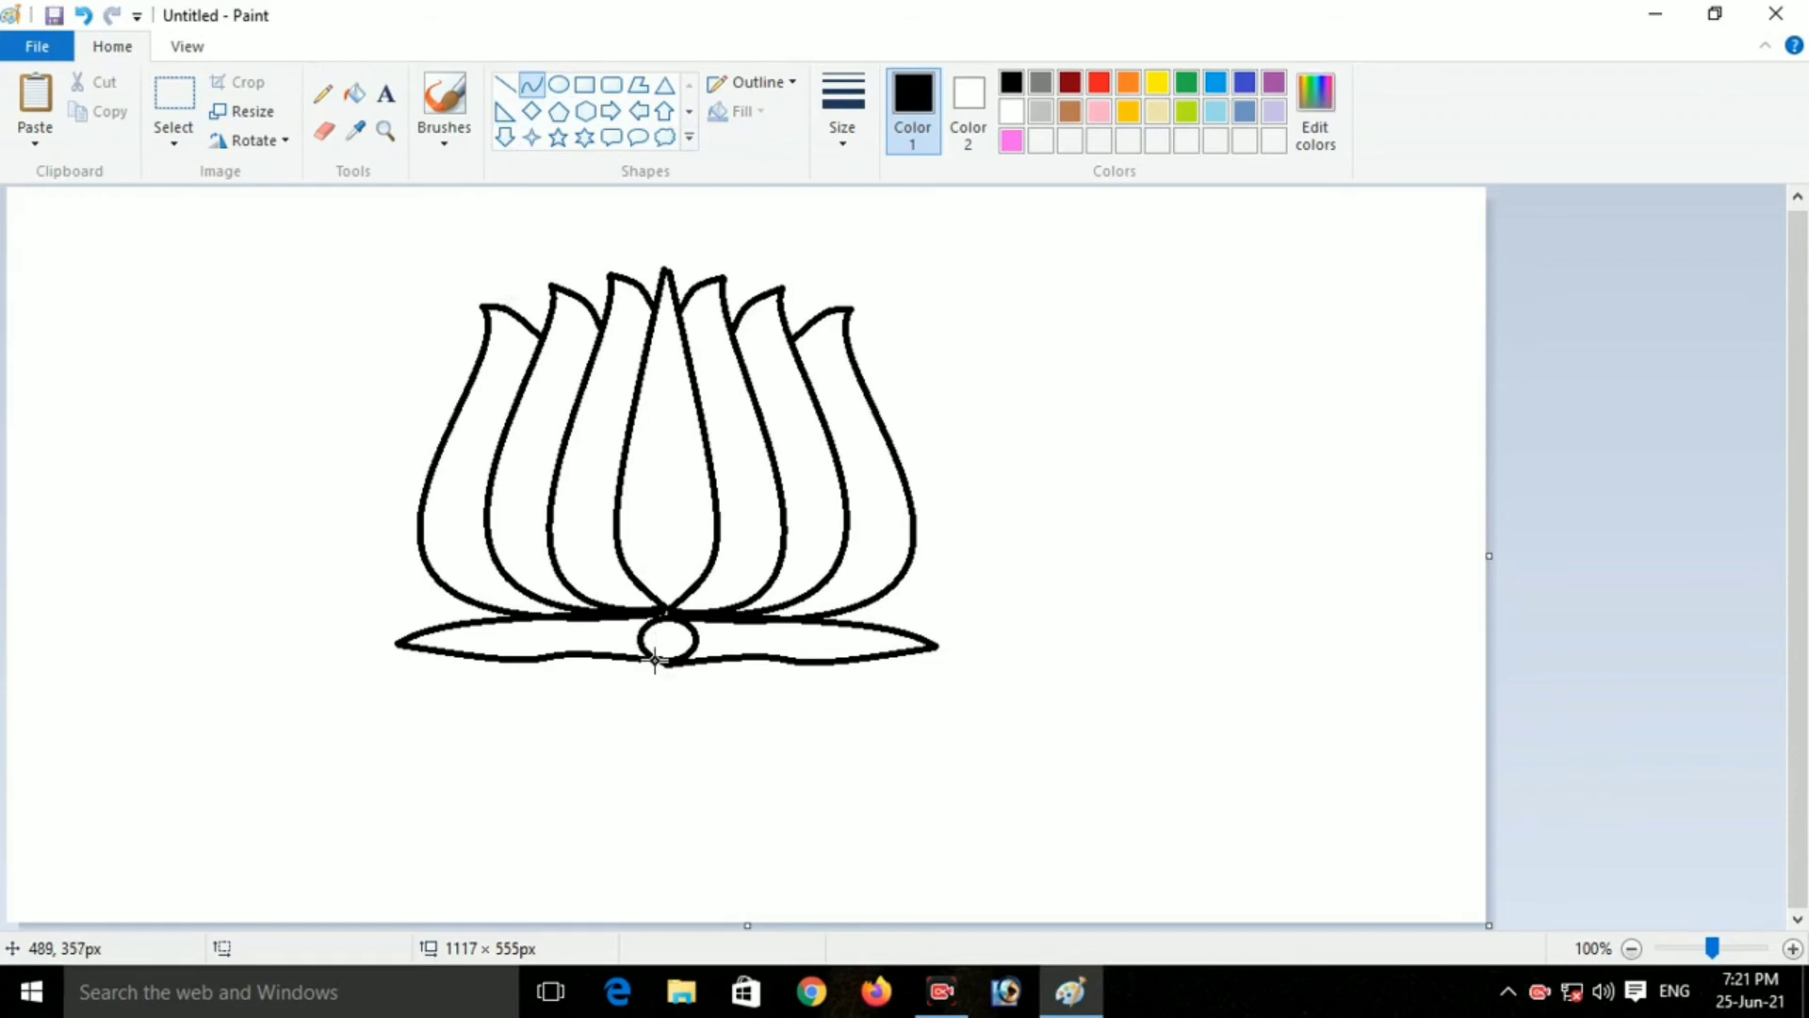
drag(653, 662, 653, 842)
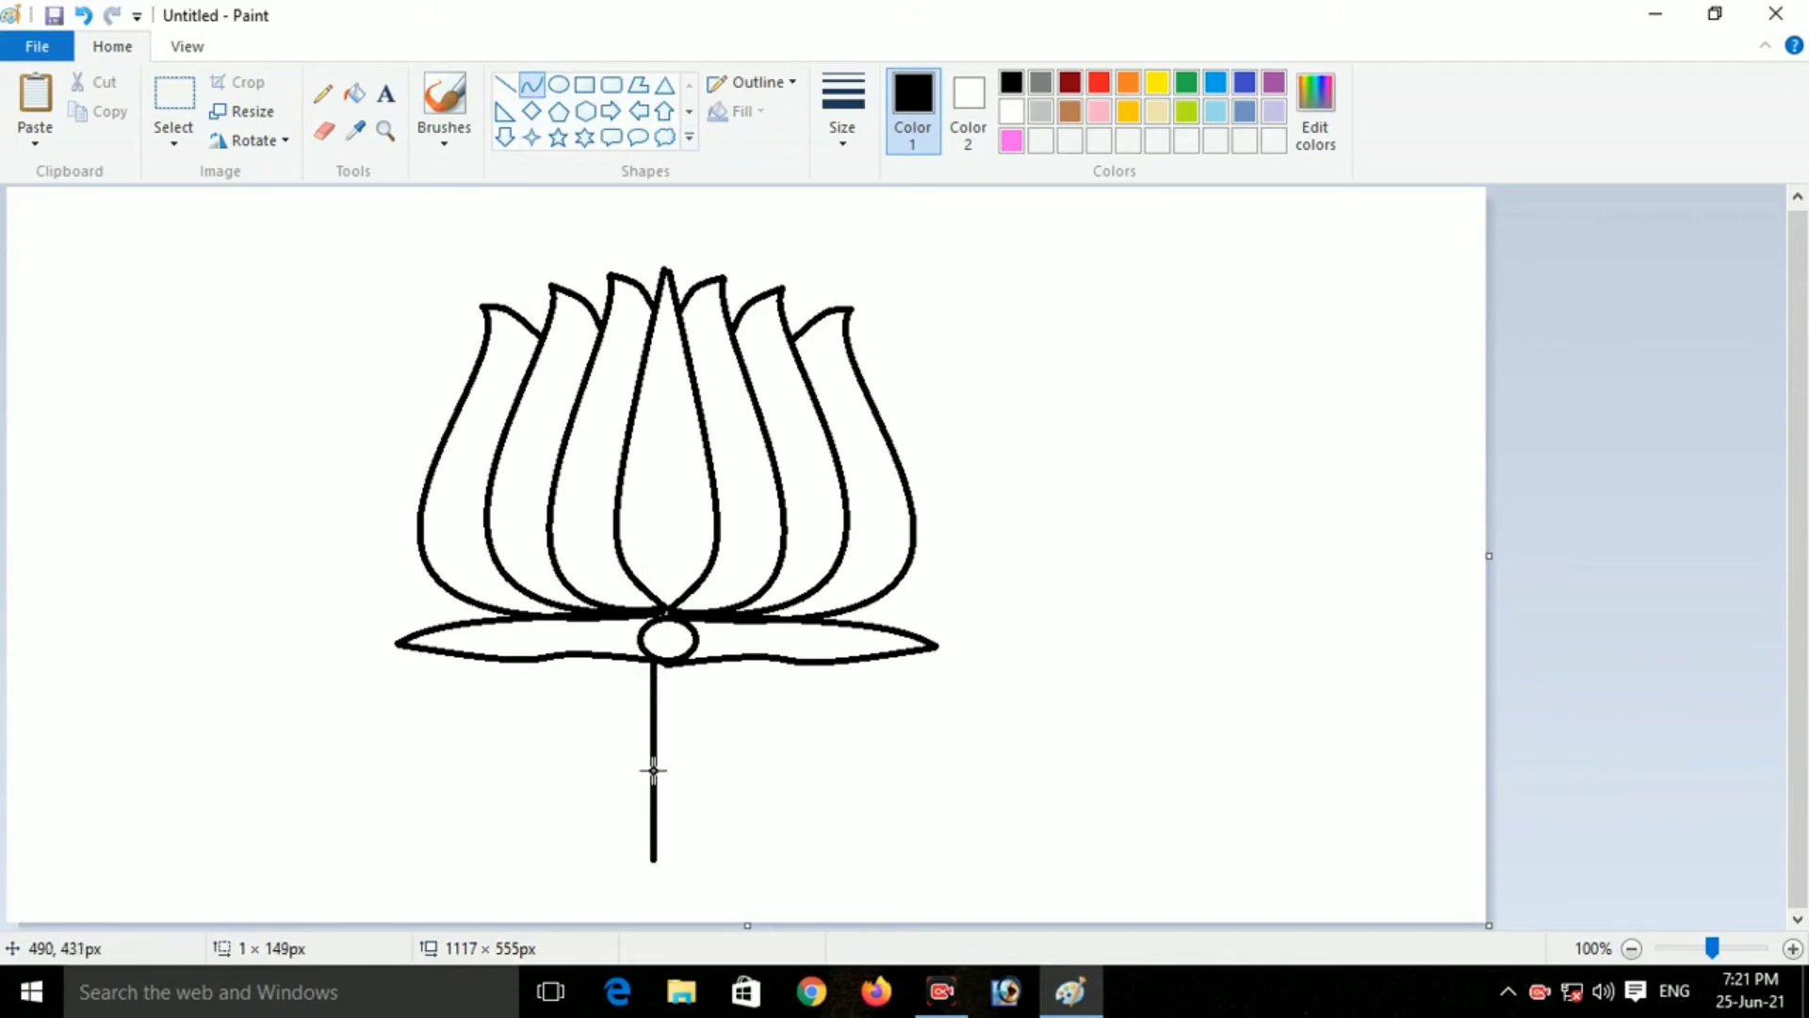
drag(653, 773, 676, 808)
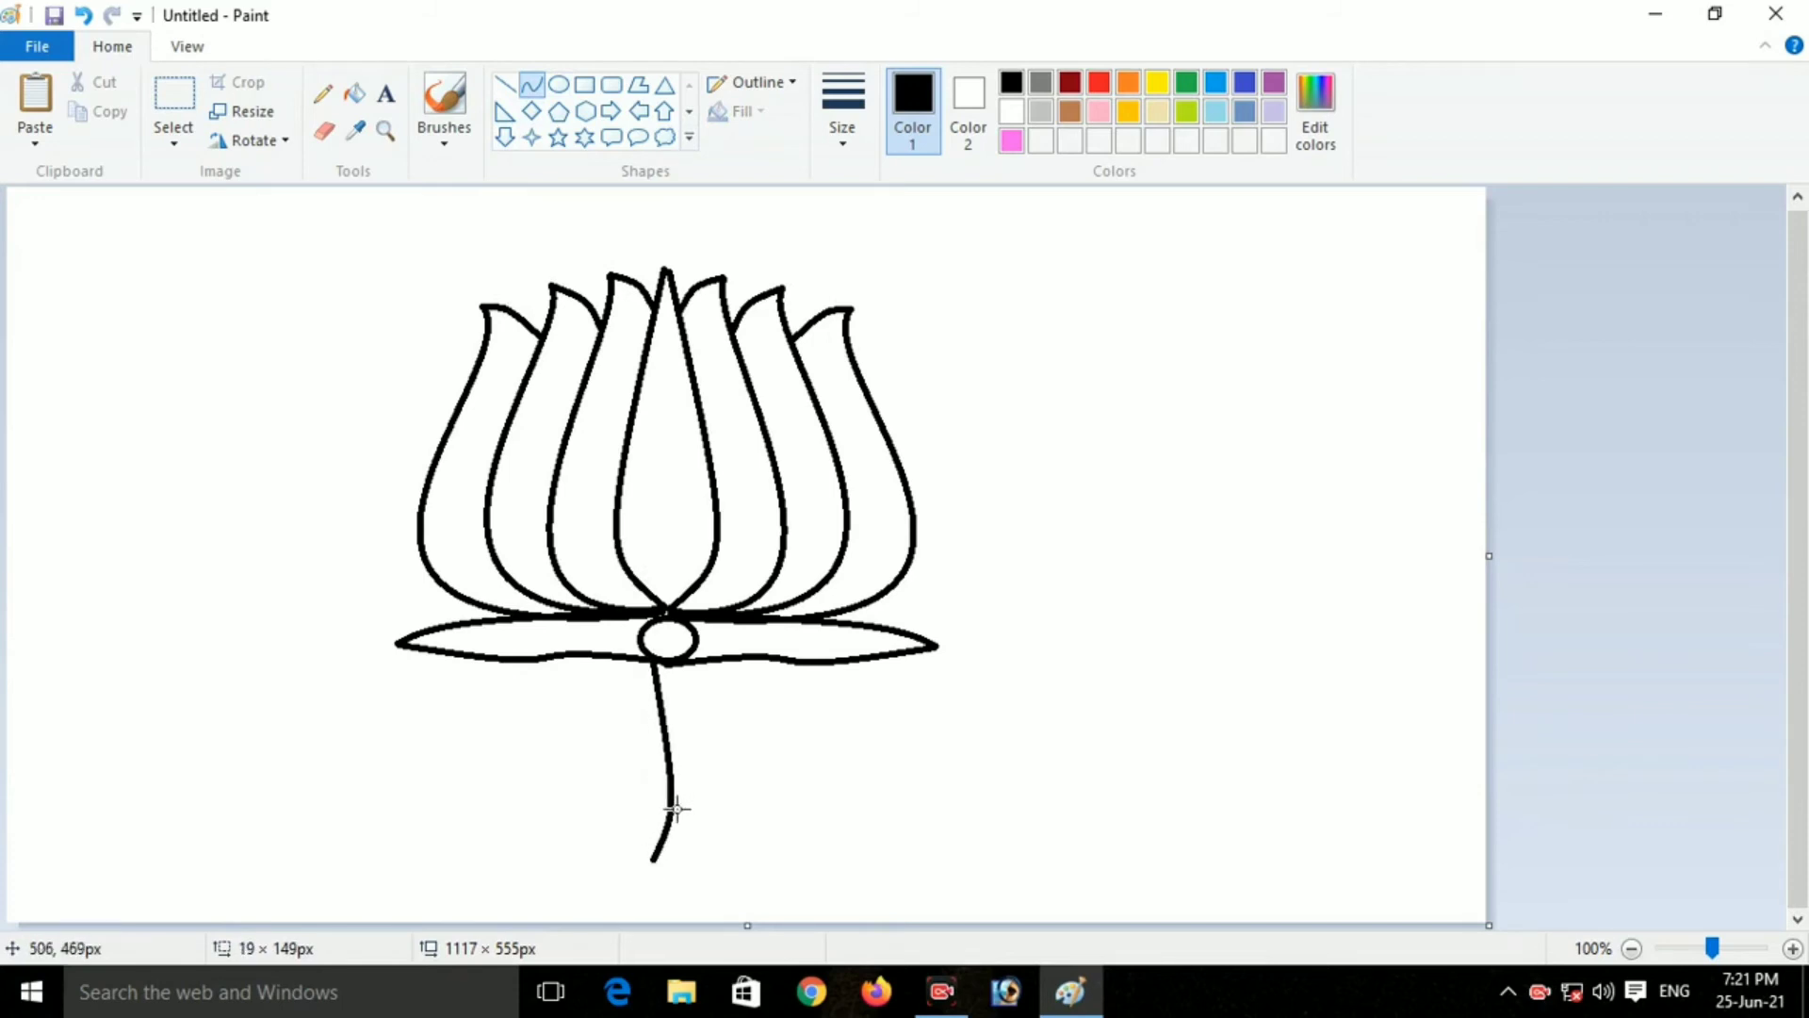
click(1557, 705)
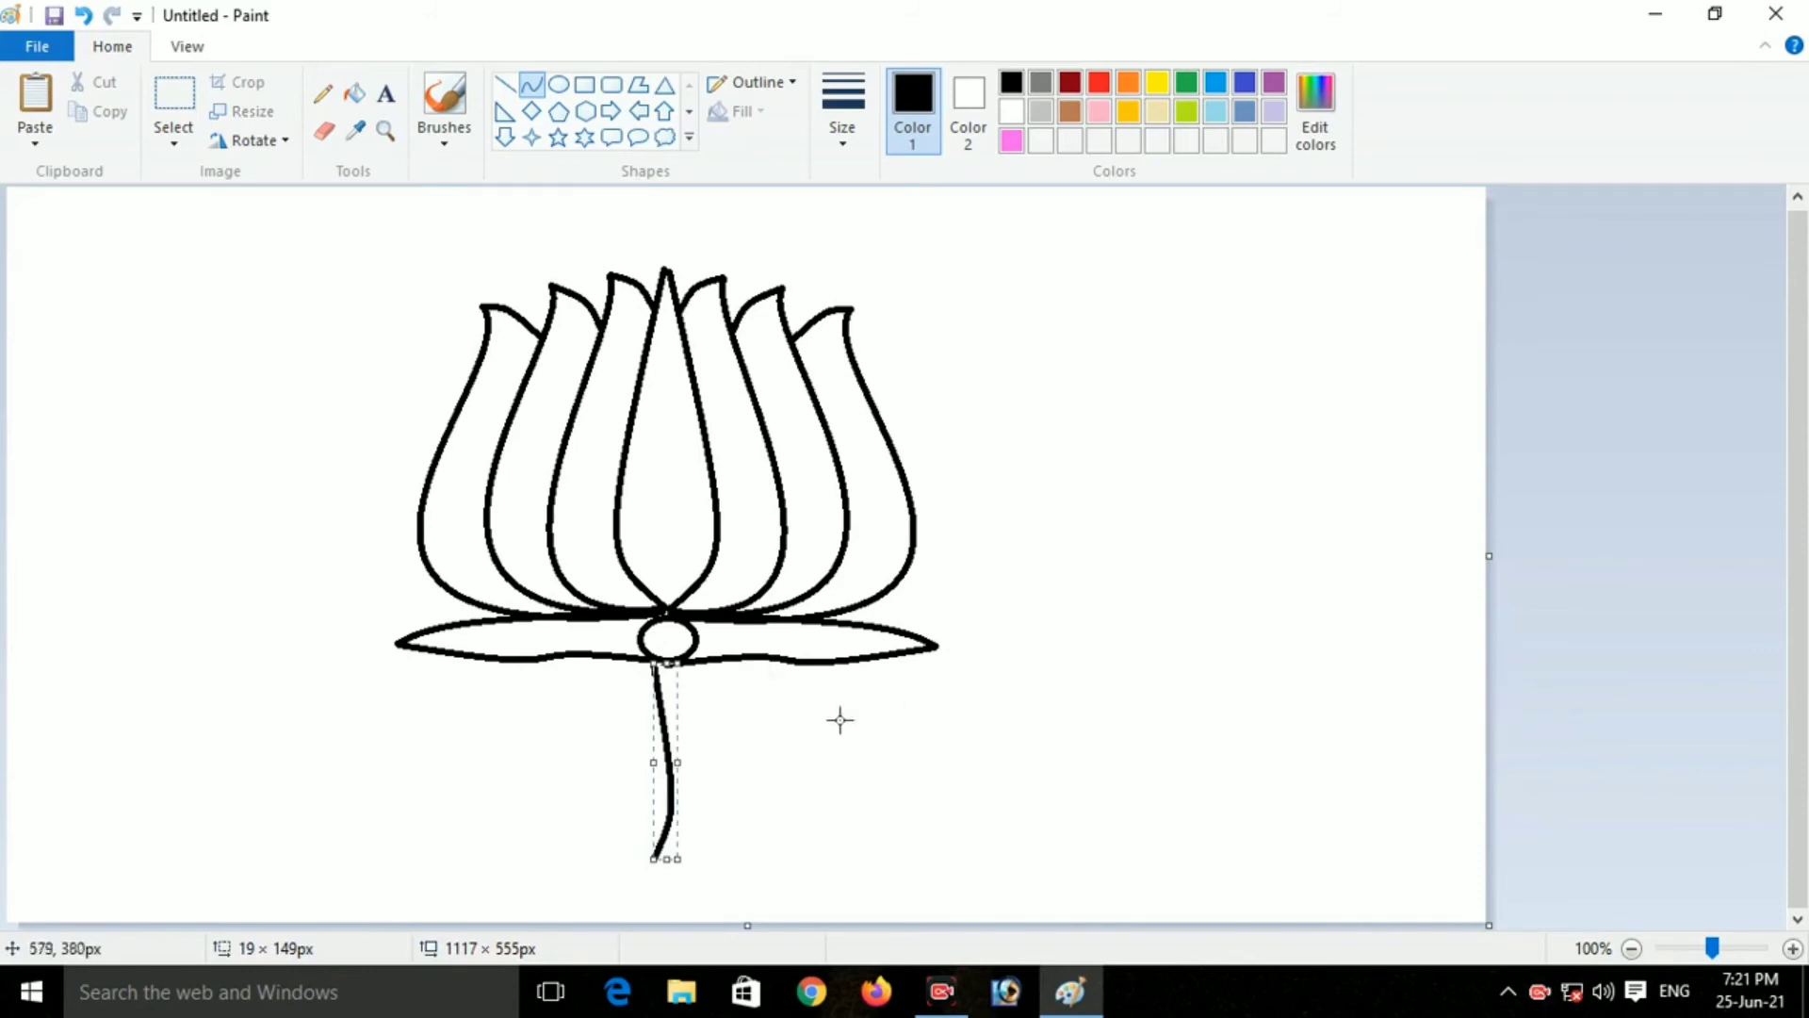
click(852, 729)
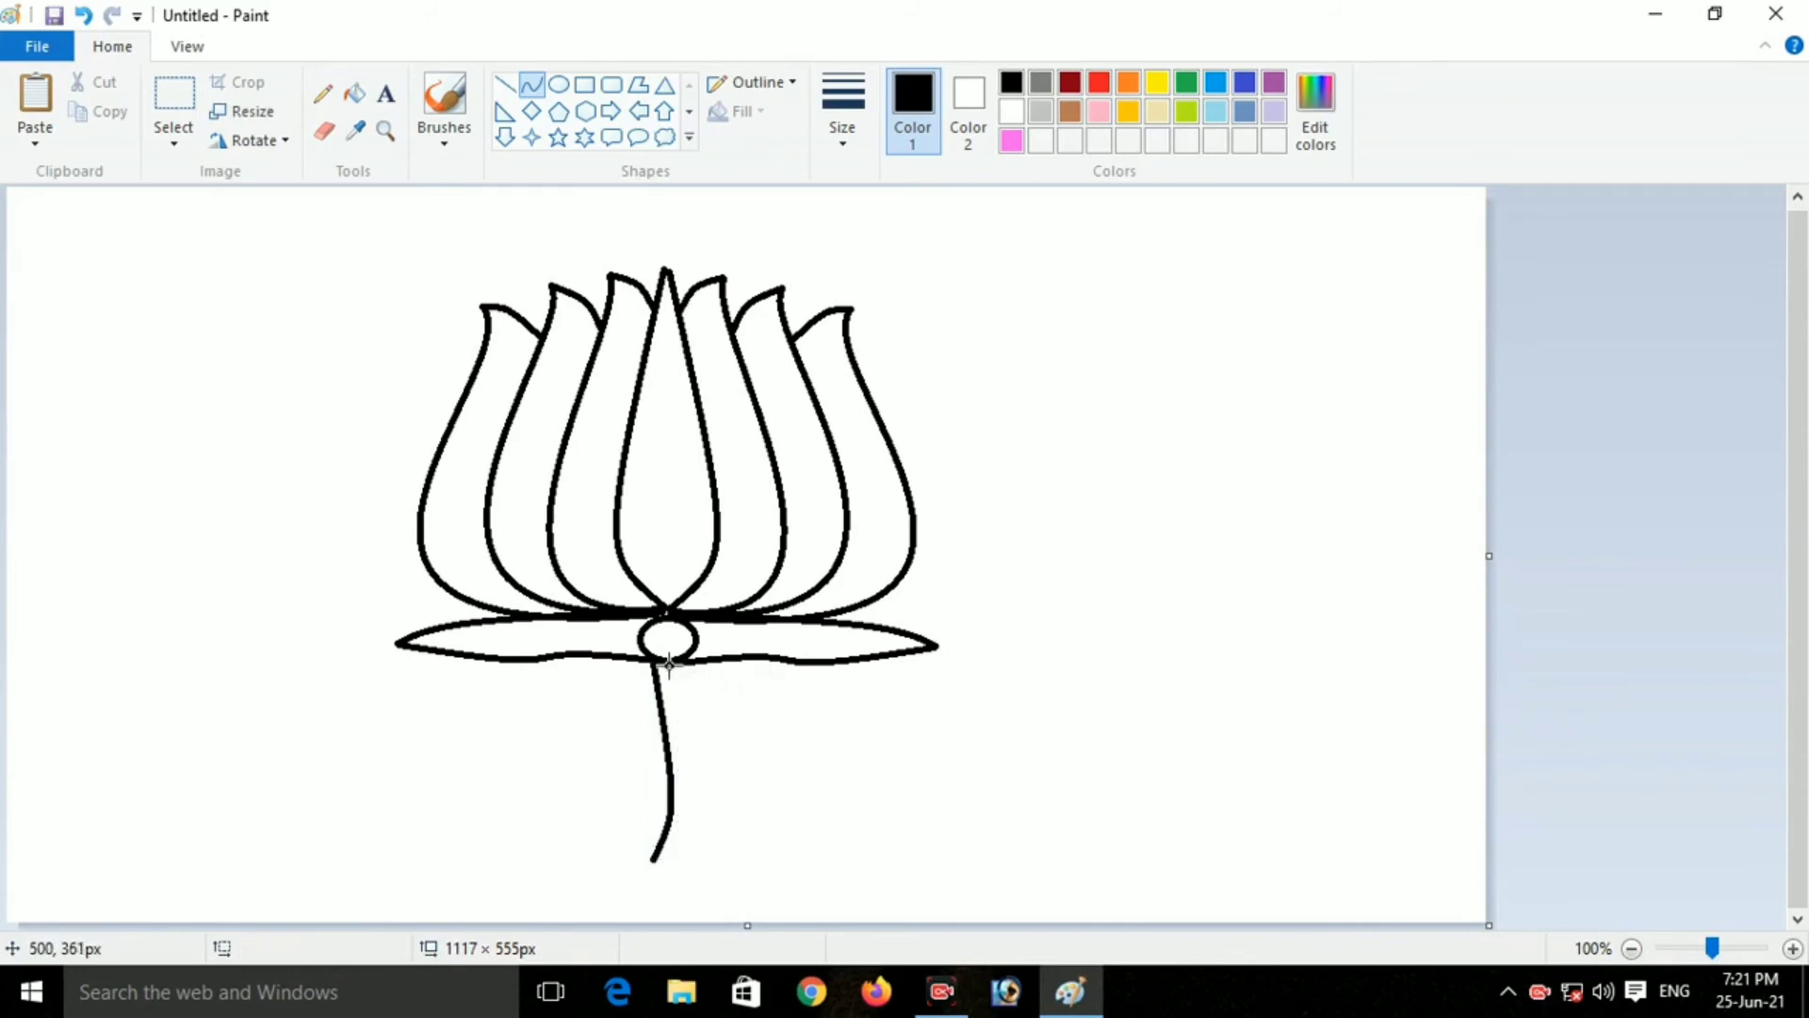
- Draw the stem's right edge as a matching curve about 152 px tall, parallel to the left edge
drag(674, 662, 672, 866)
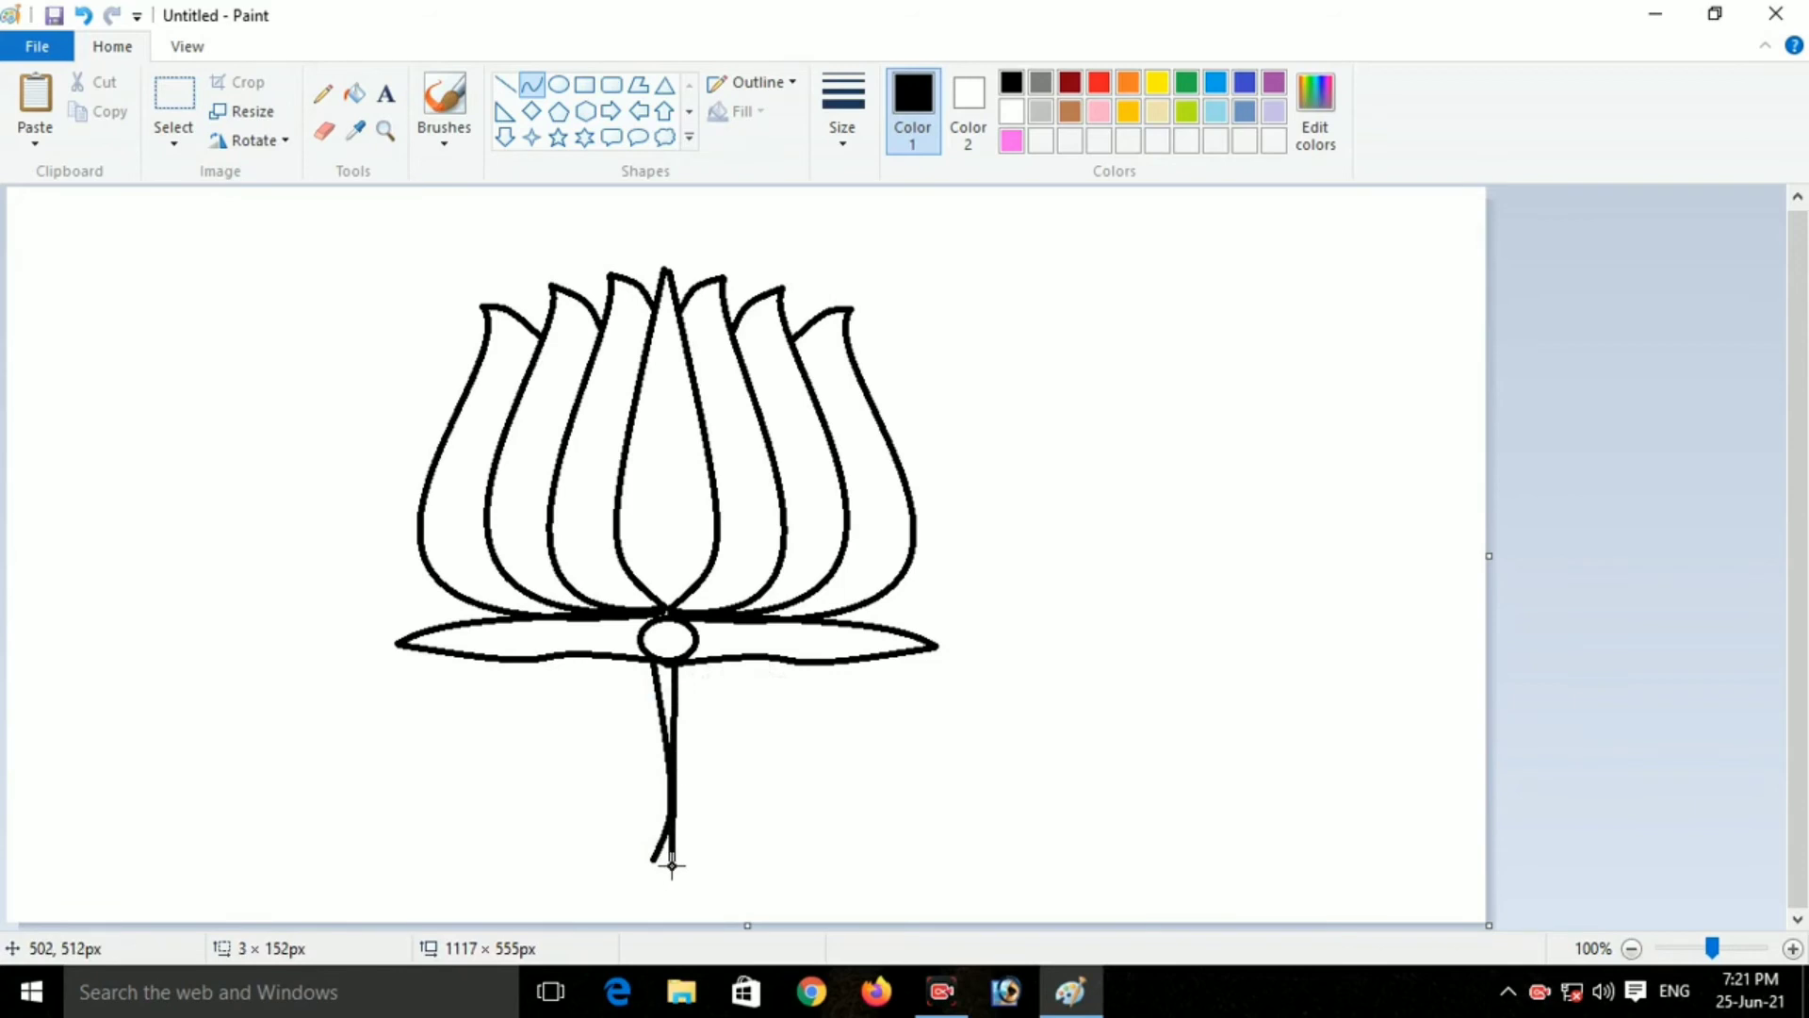
drag(675, 754, 700, 819)
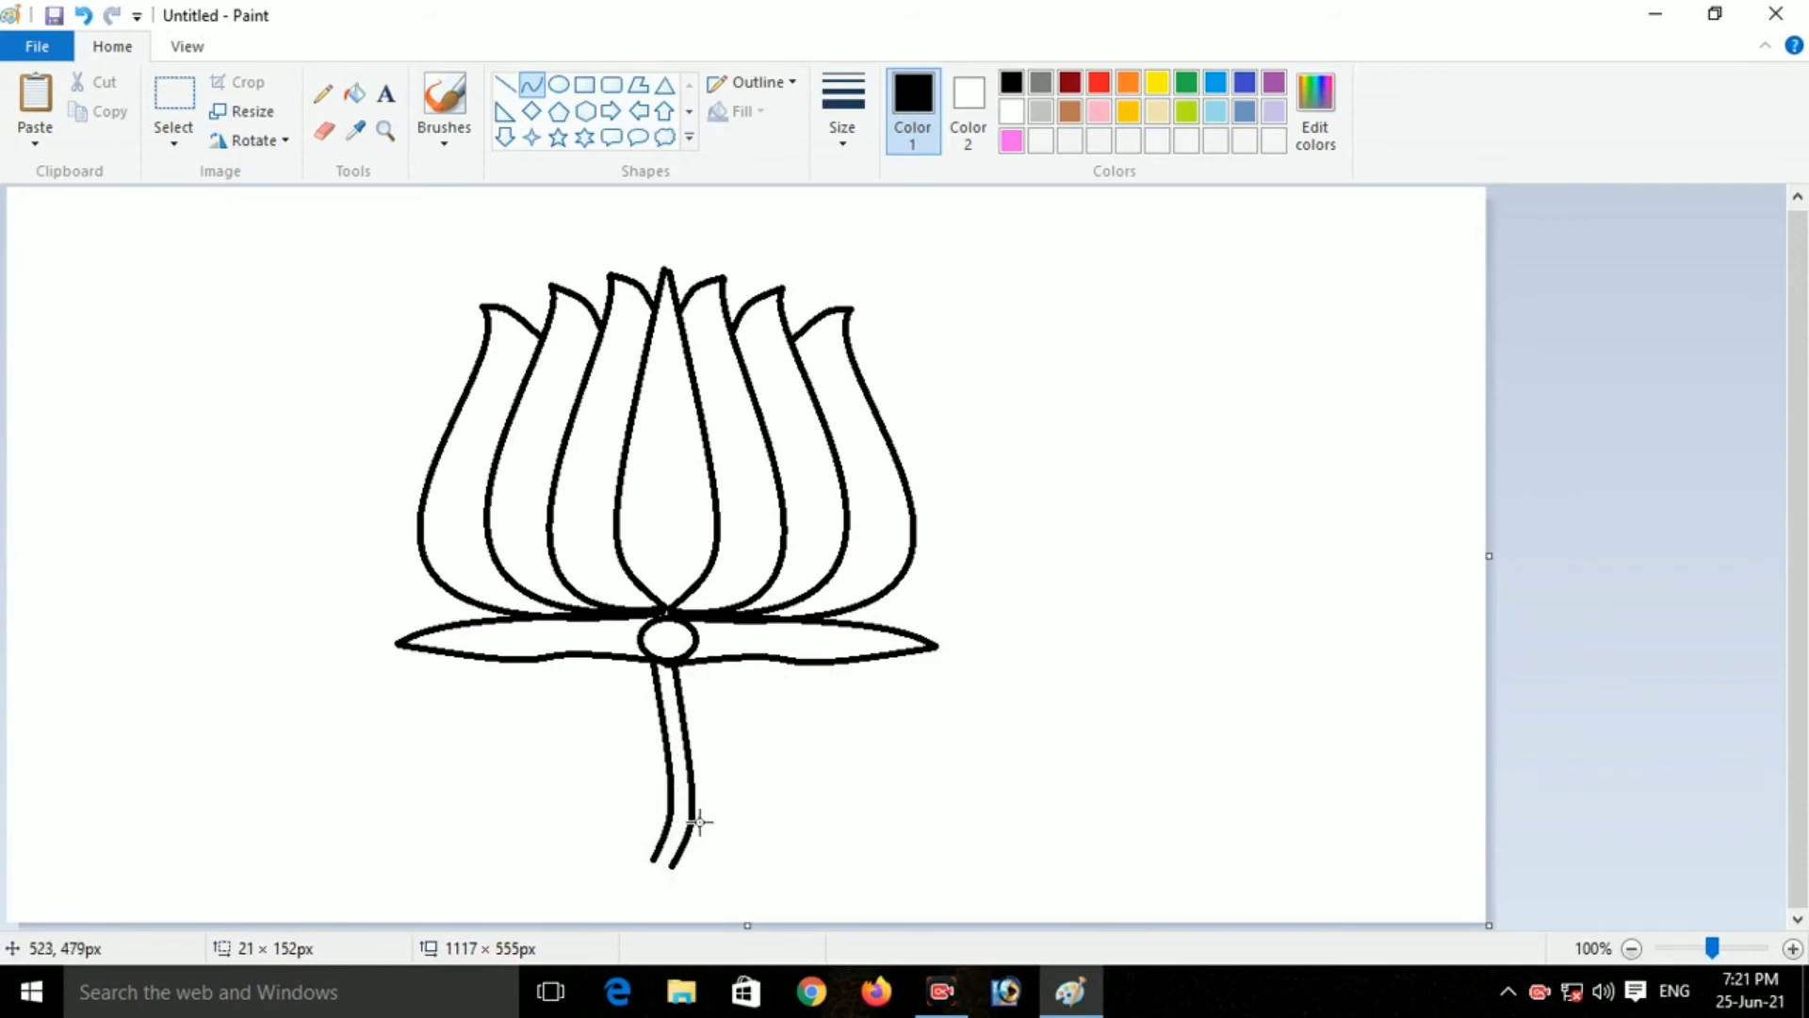
click(1608, 707)
- Draw a ground curve about 141 × 34 px across the stem's lower end, bowed upward, and erase the stem ends protruding below it
drag(591, 884, 778, 839)
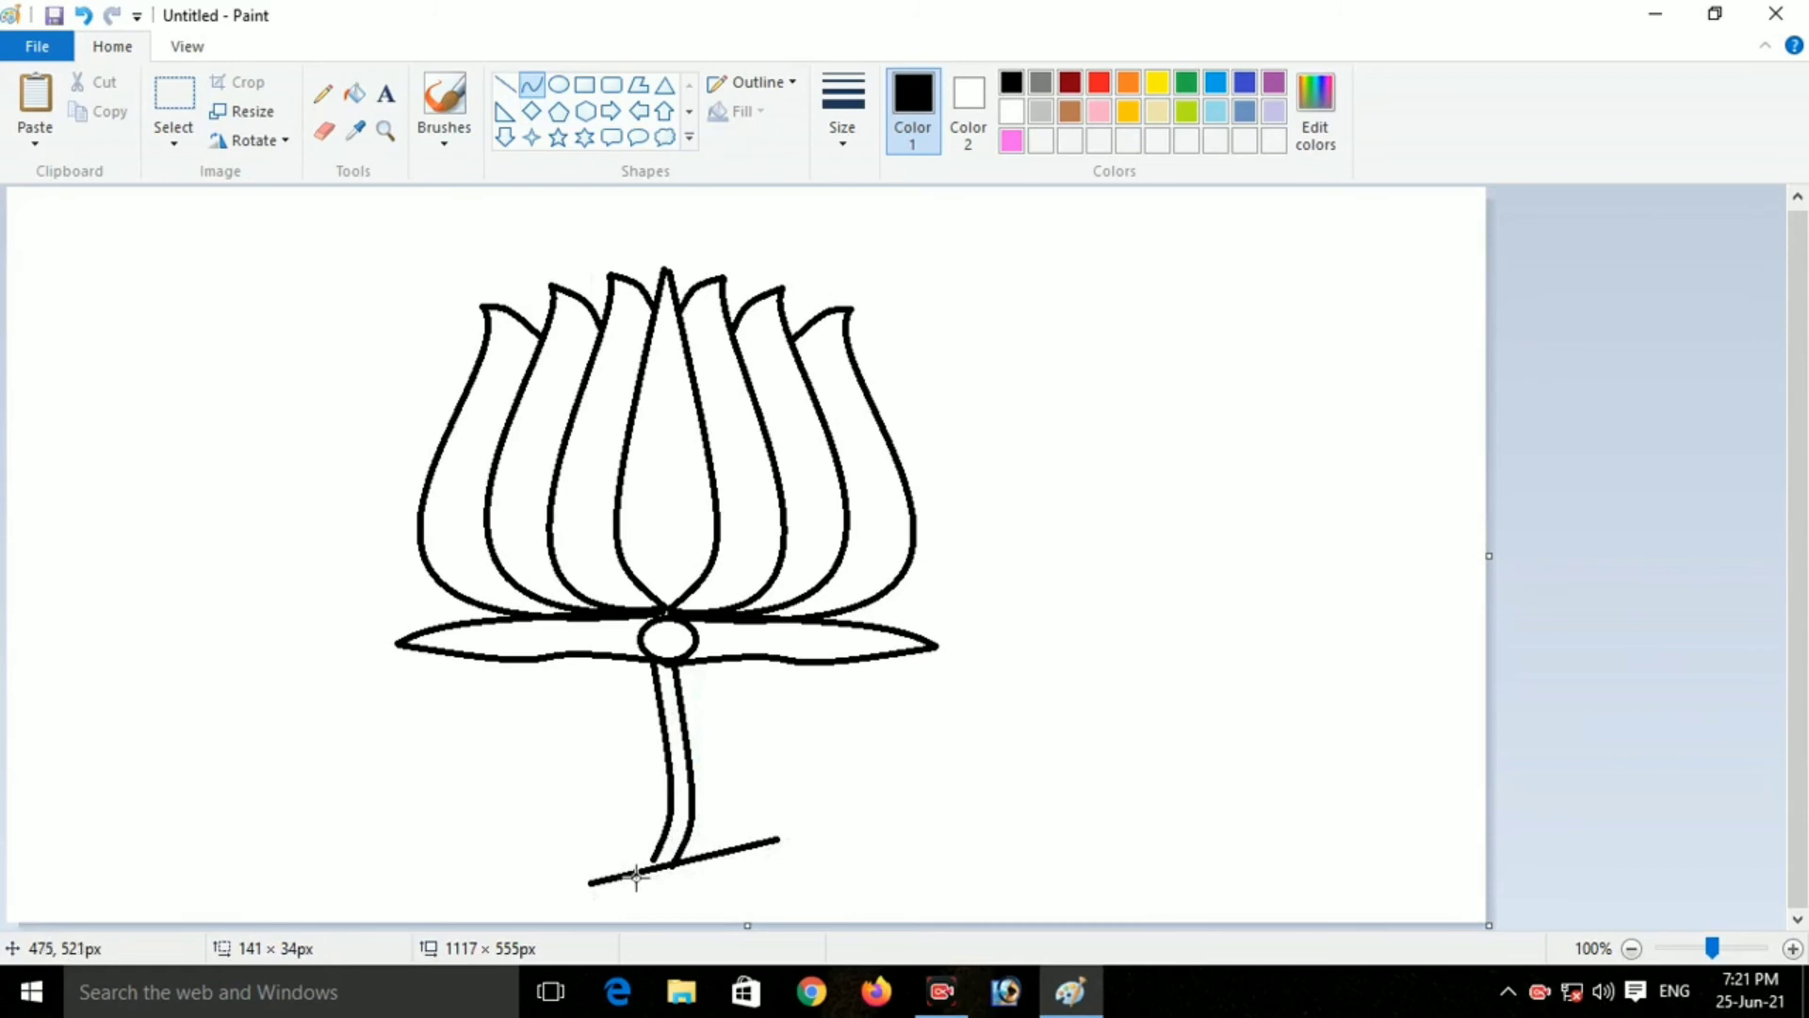
drag(636, 876, 628, 856)
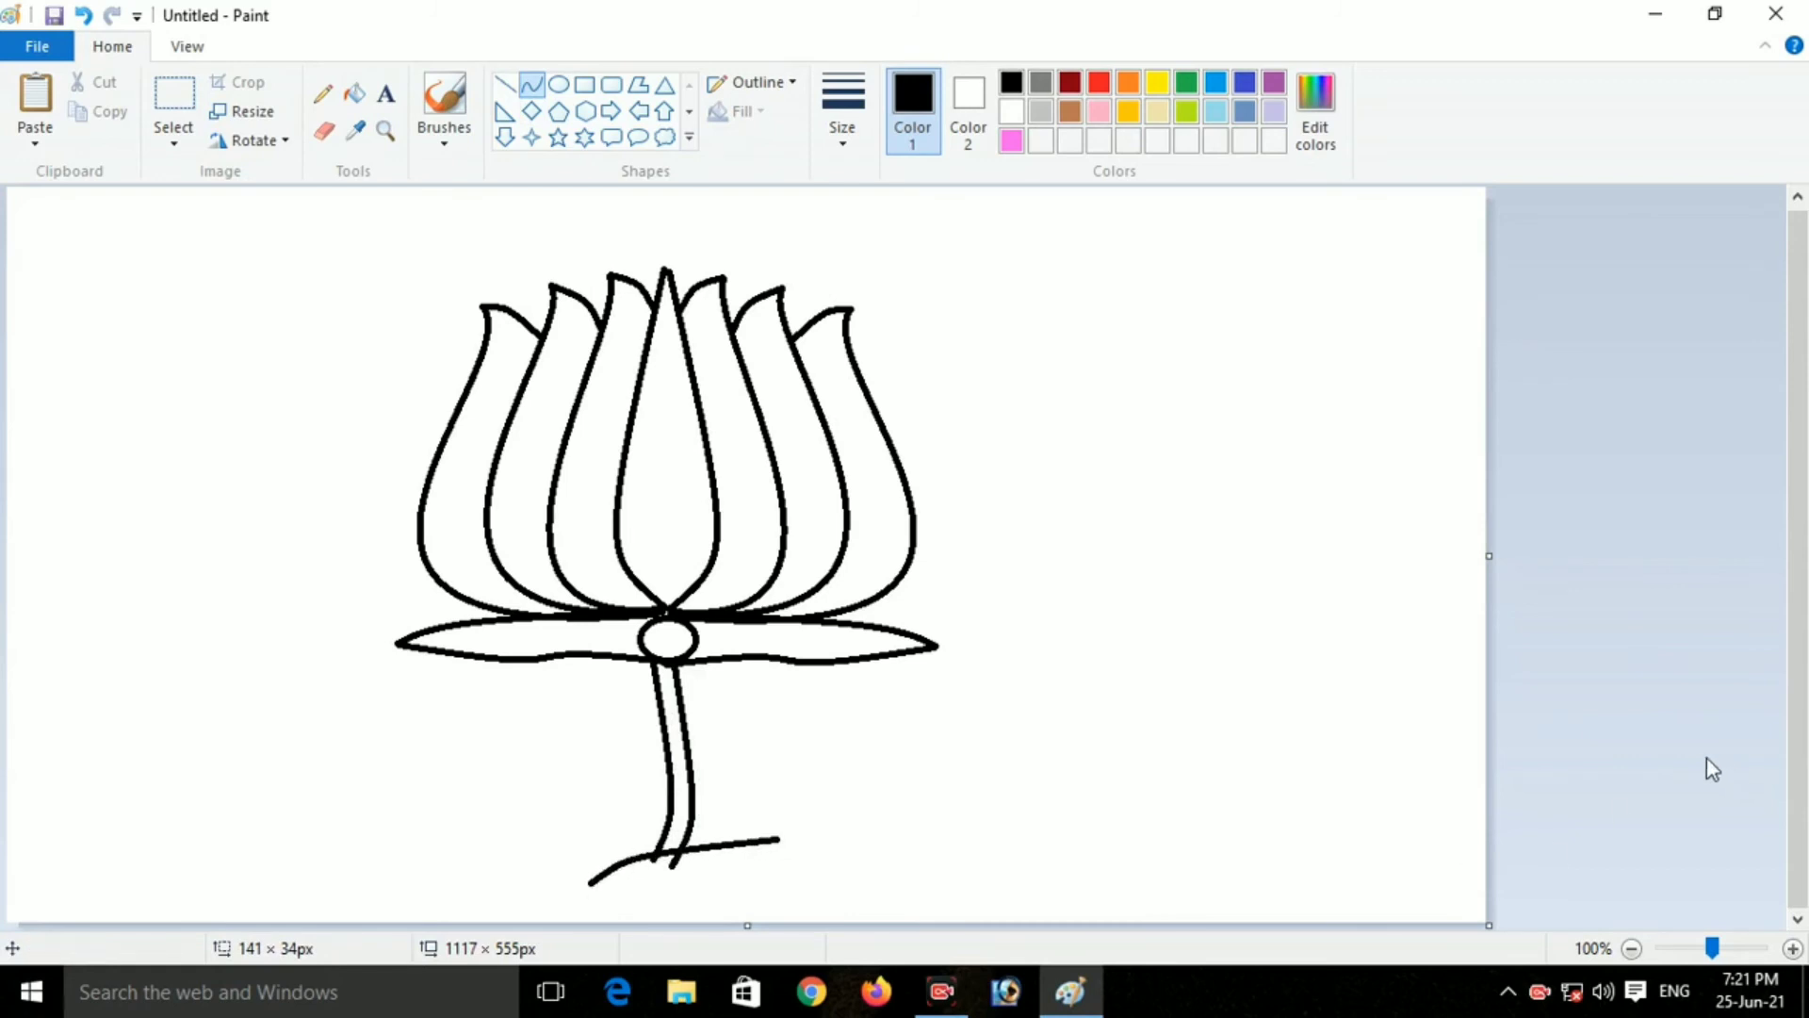
click(323, 131)
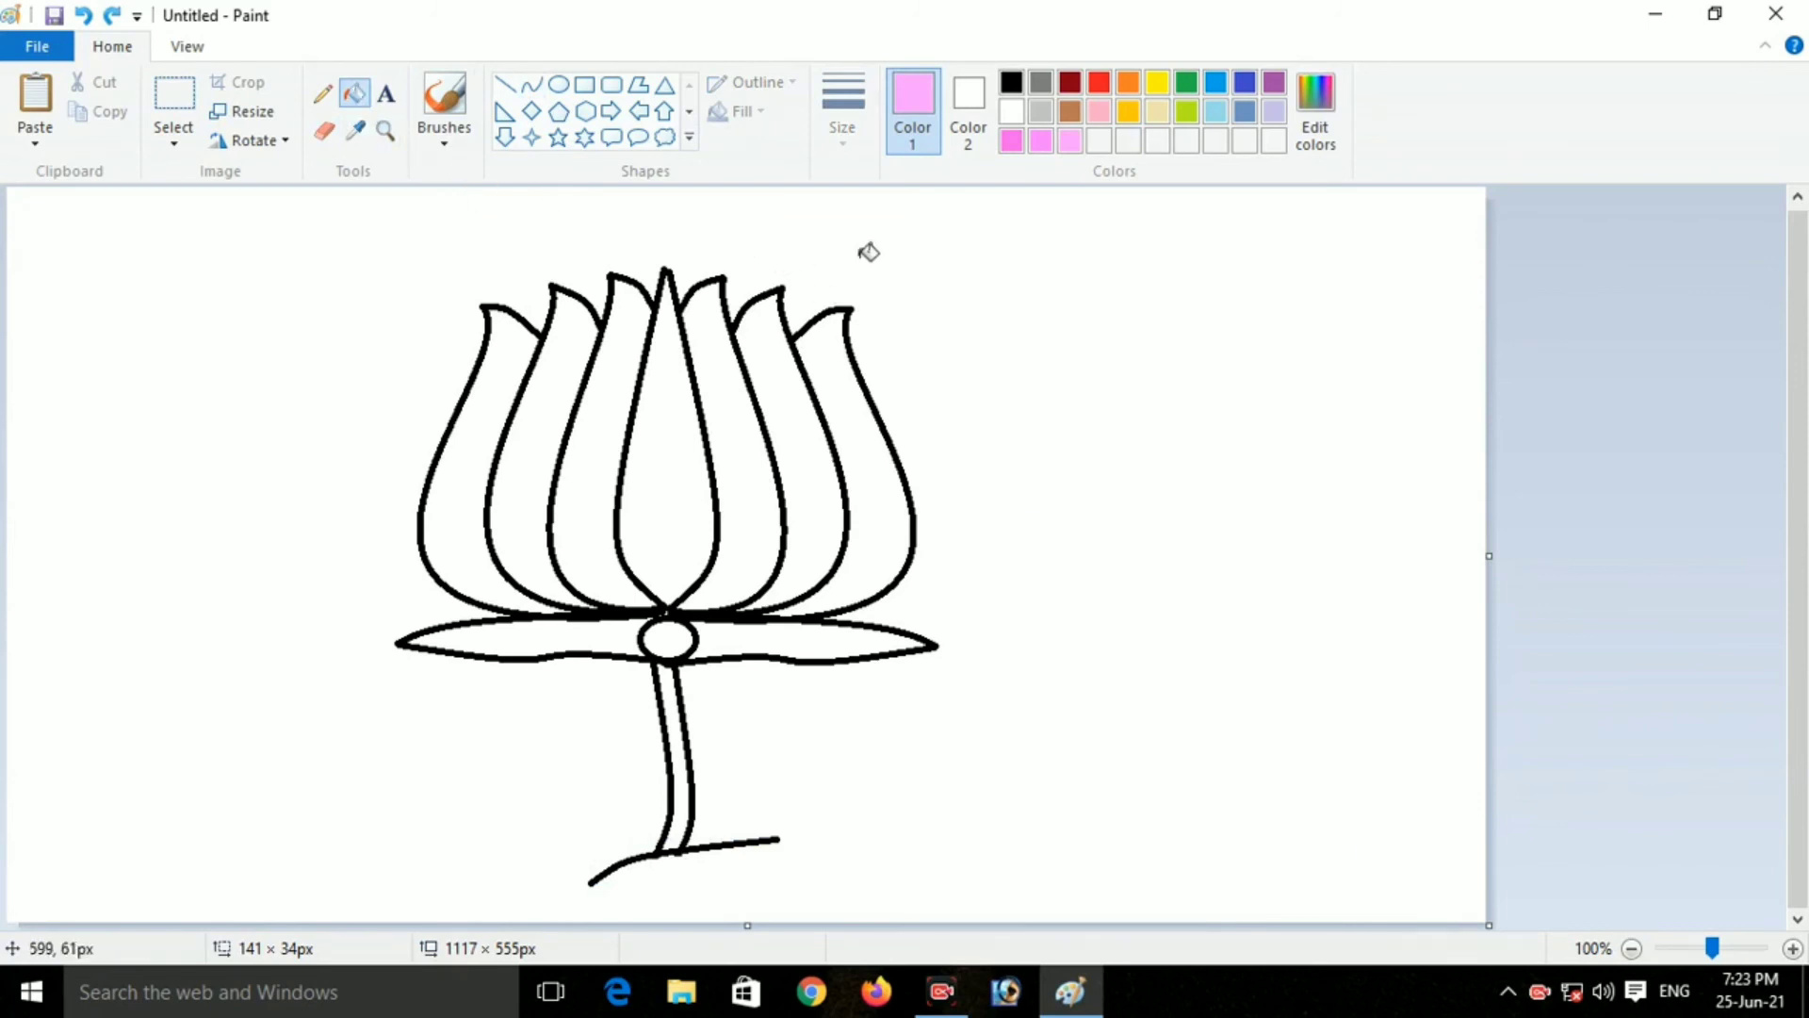
- Fill the three right petals with custom pinks: medium pink on the outer, light pink on the middle and deep pink on the inner
click(1044, 146)
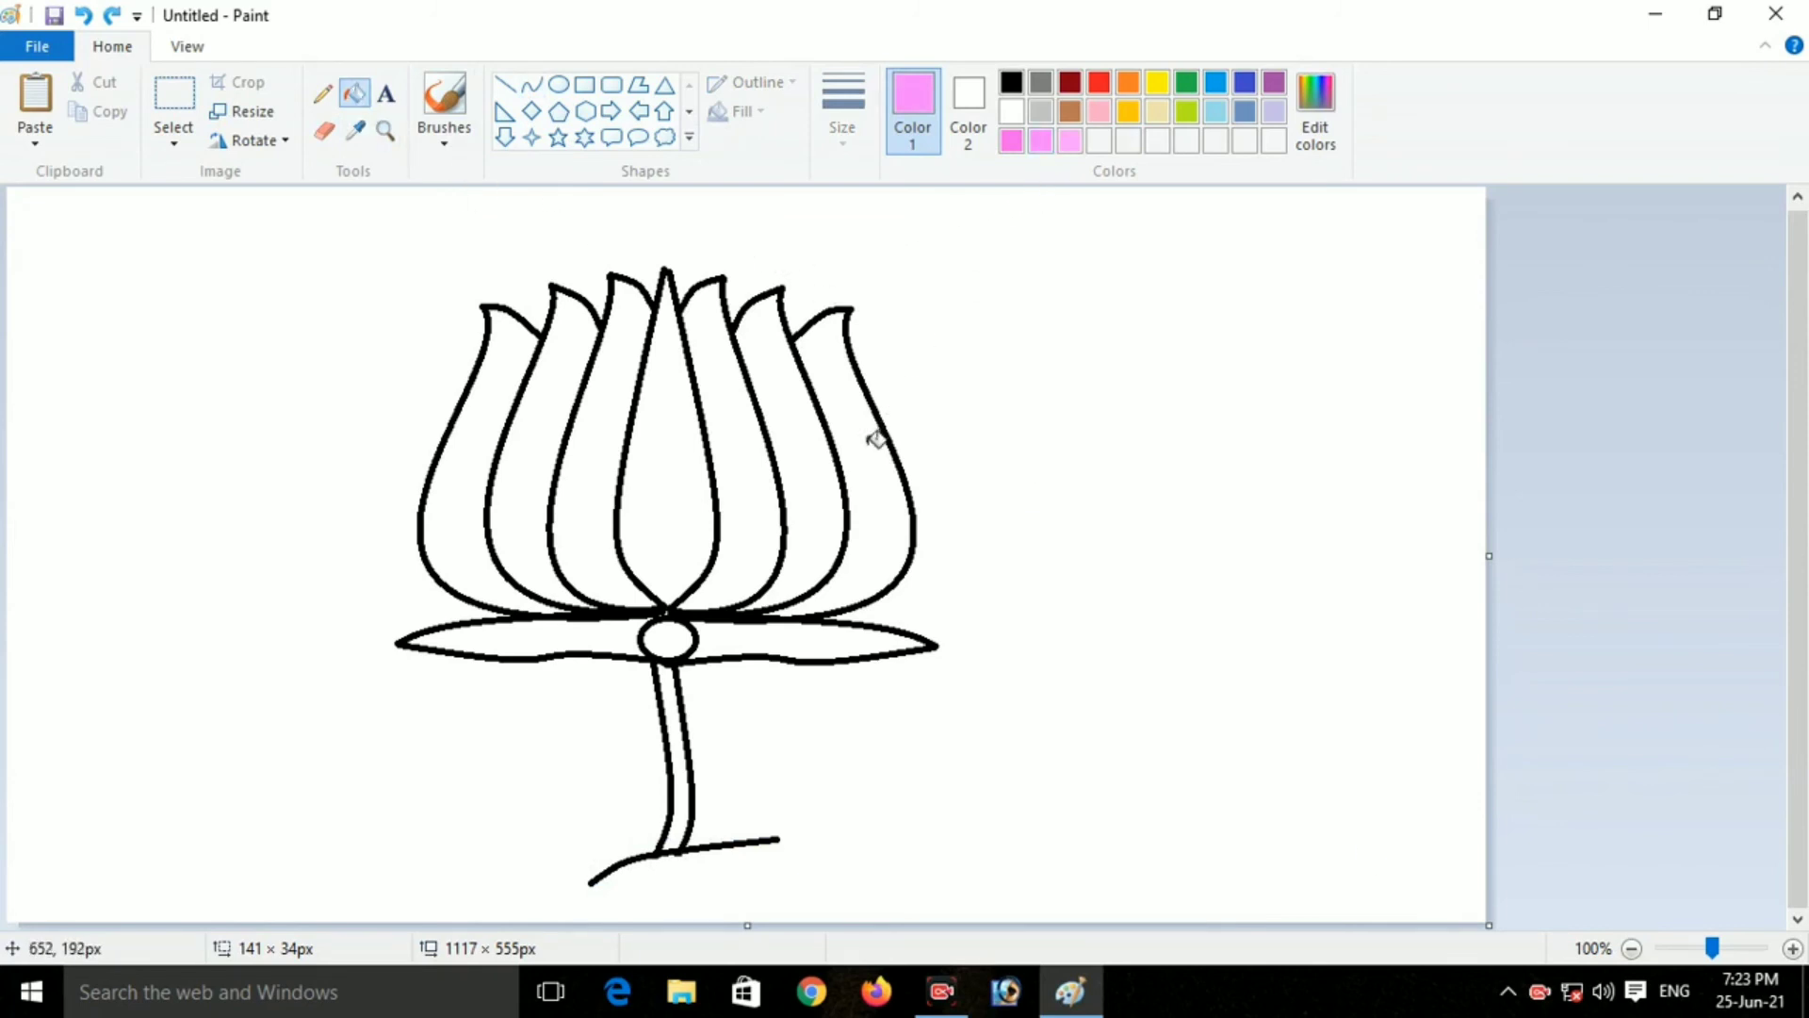
click(873, 433)
click(1069, 145)
click(793, 445)
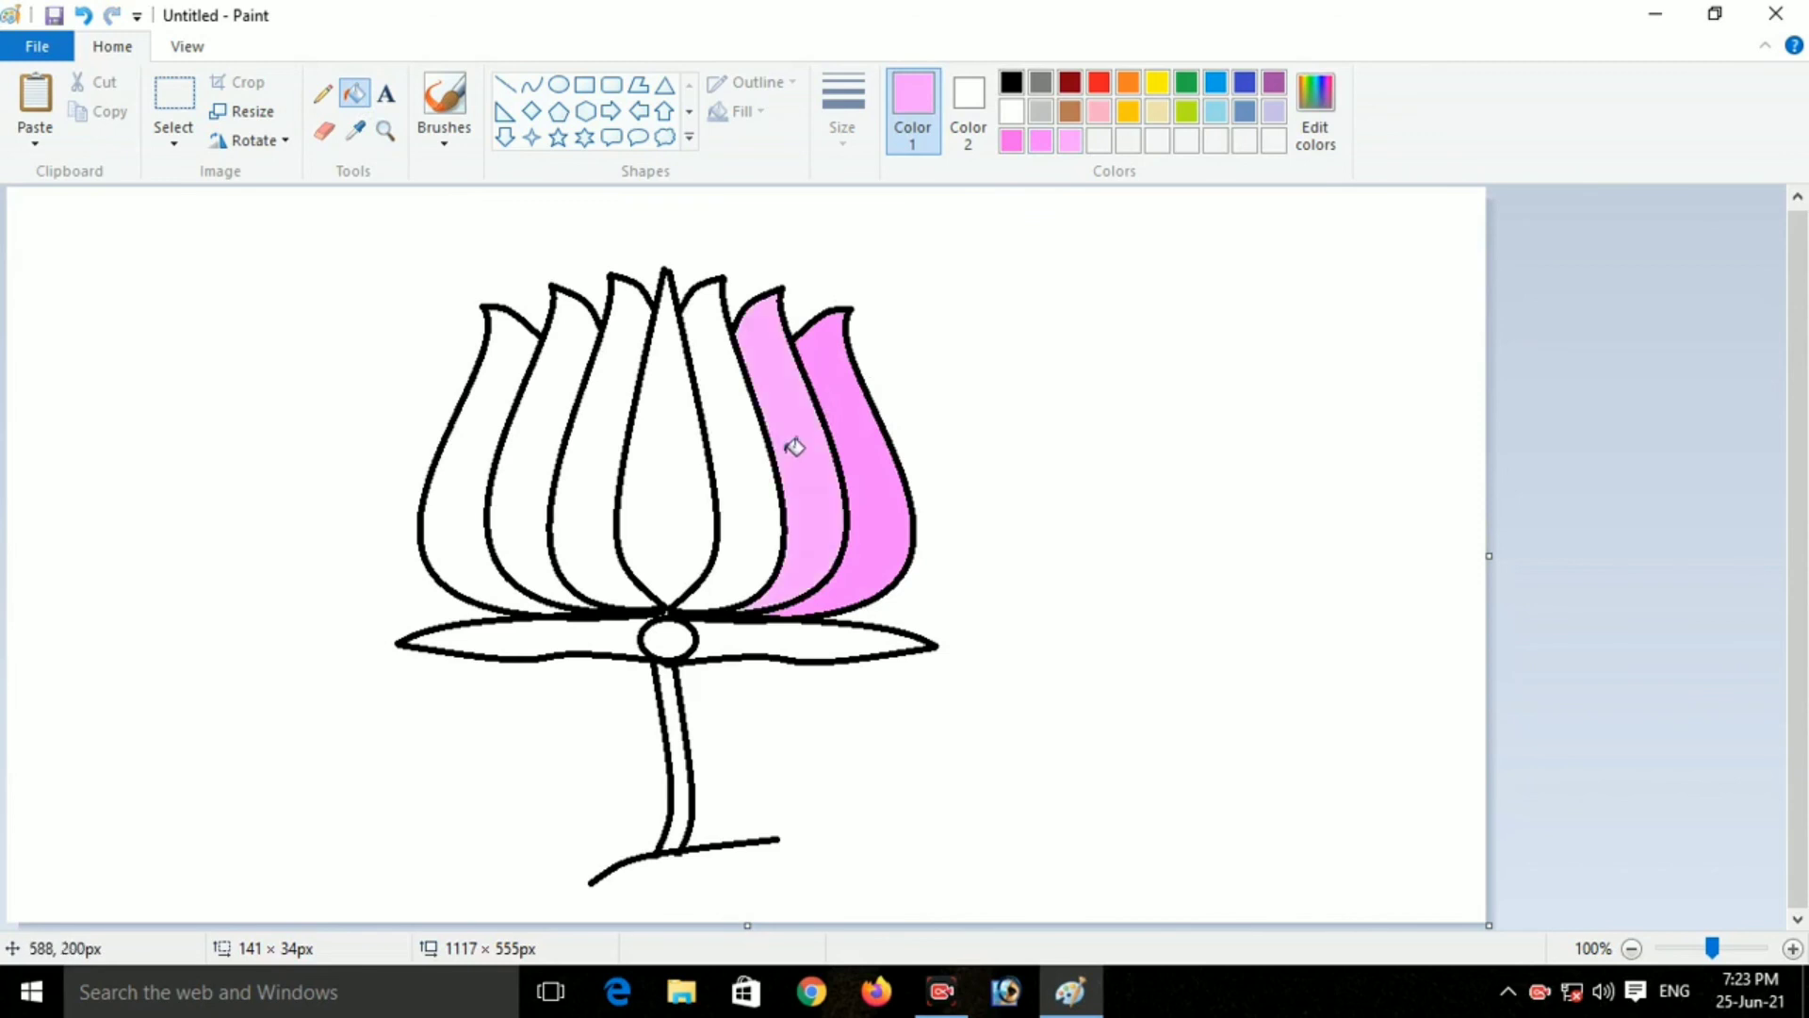
click(1012, 141)
click(739, 446)
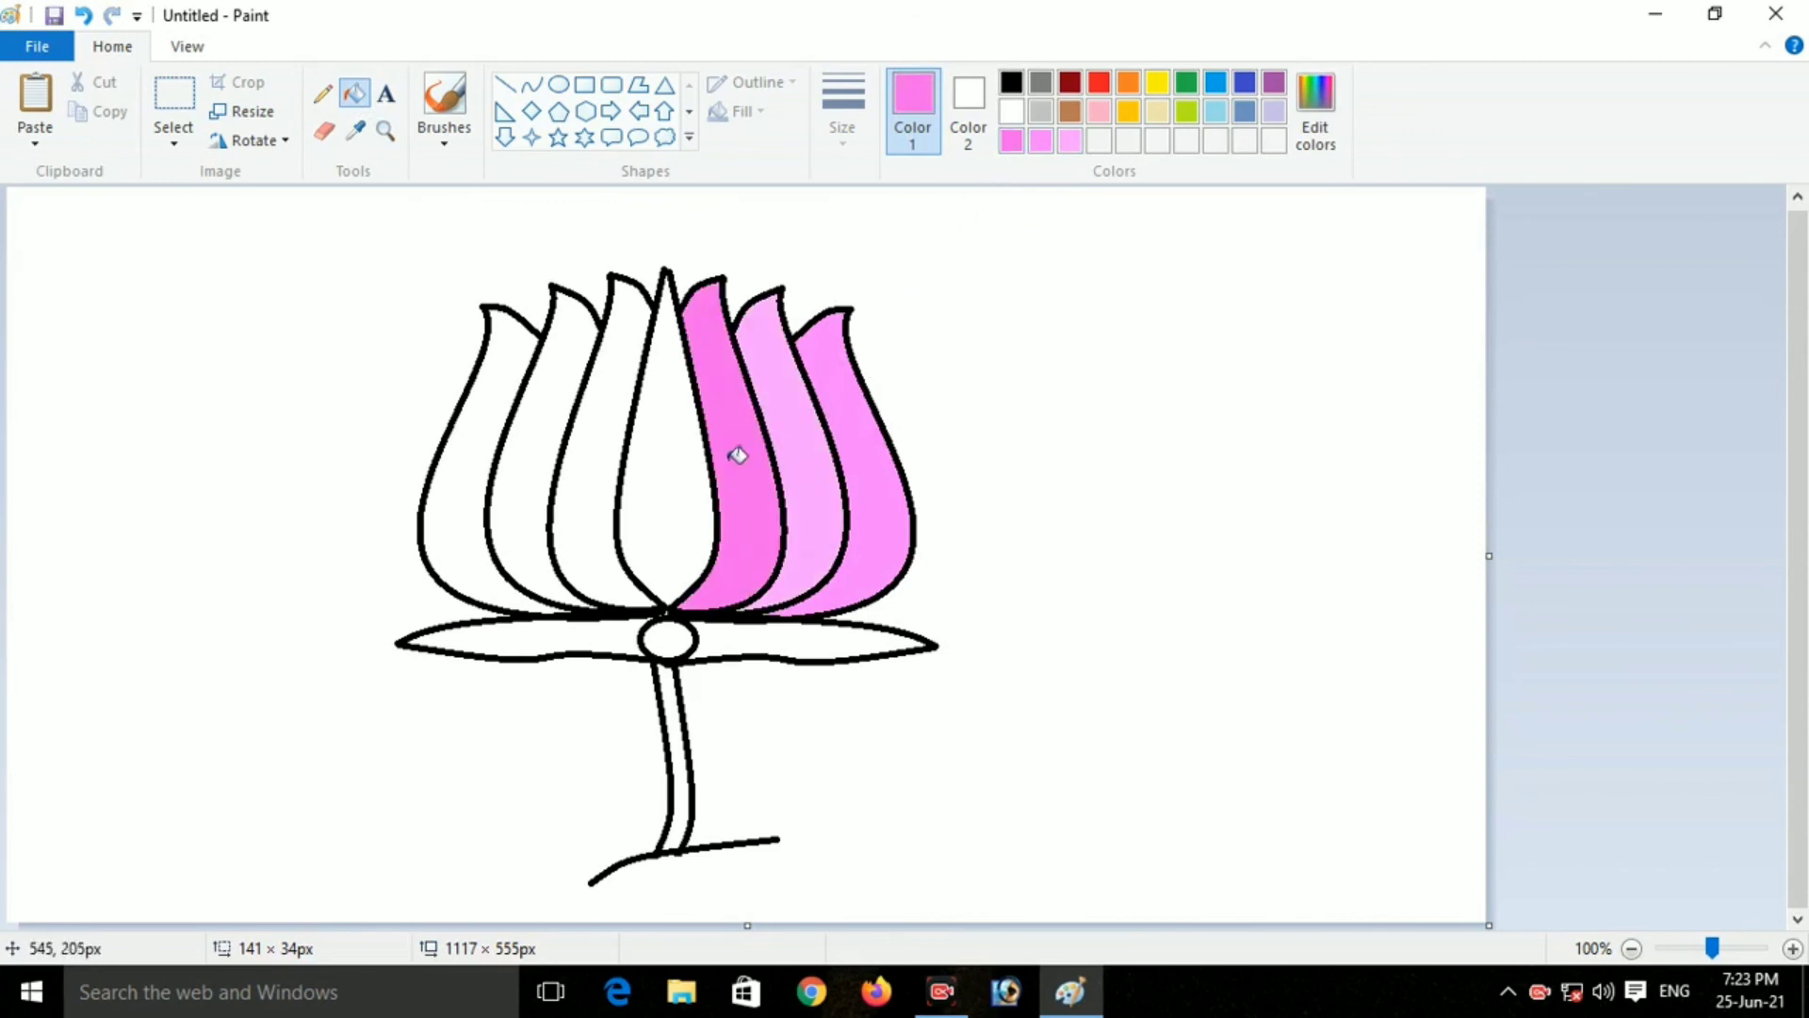
- Fill the left inner and outer petals with deep pink, and the left middle and central petals with light pink
click(596, 480)
click(456, 490)
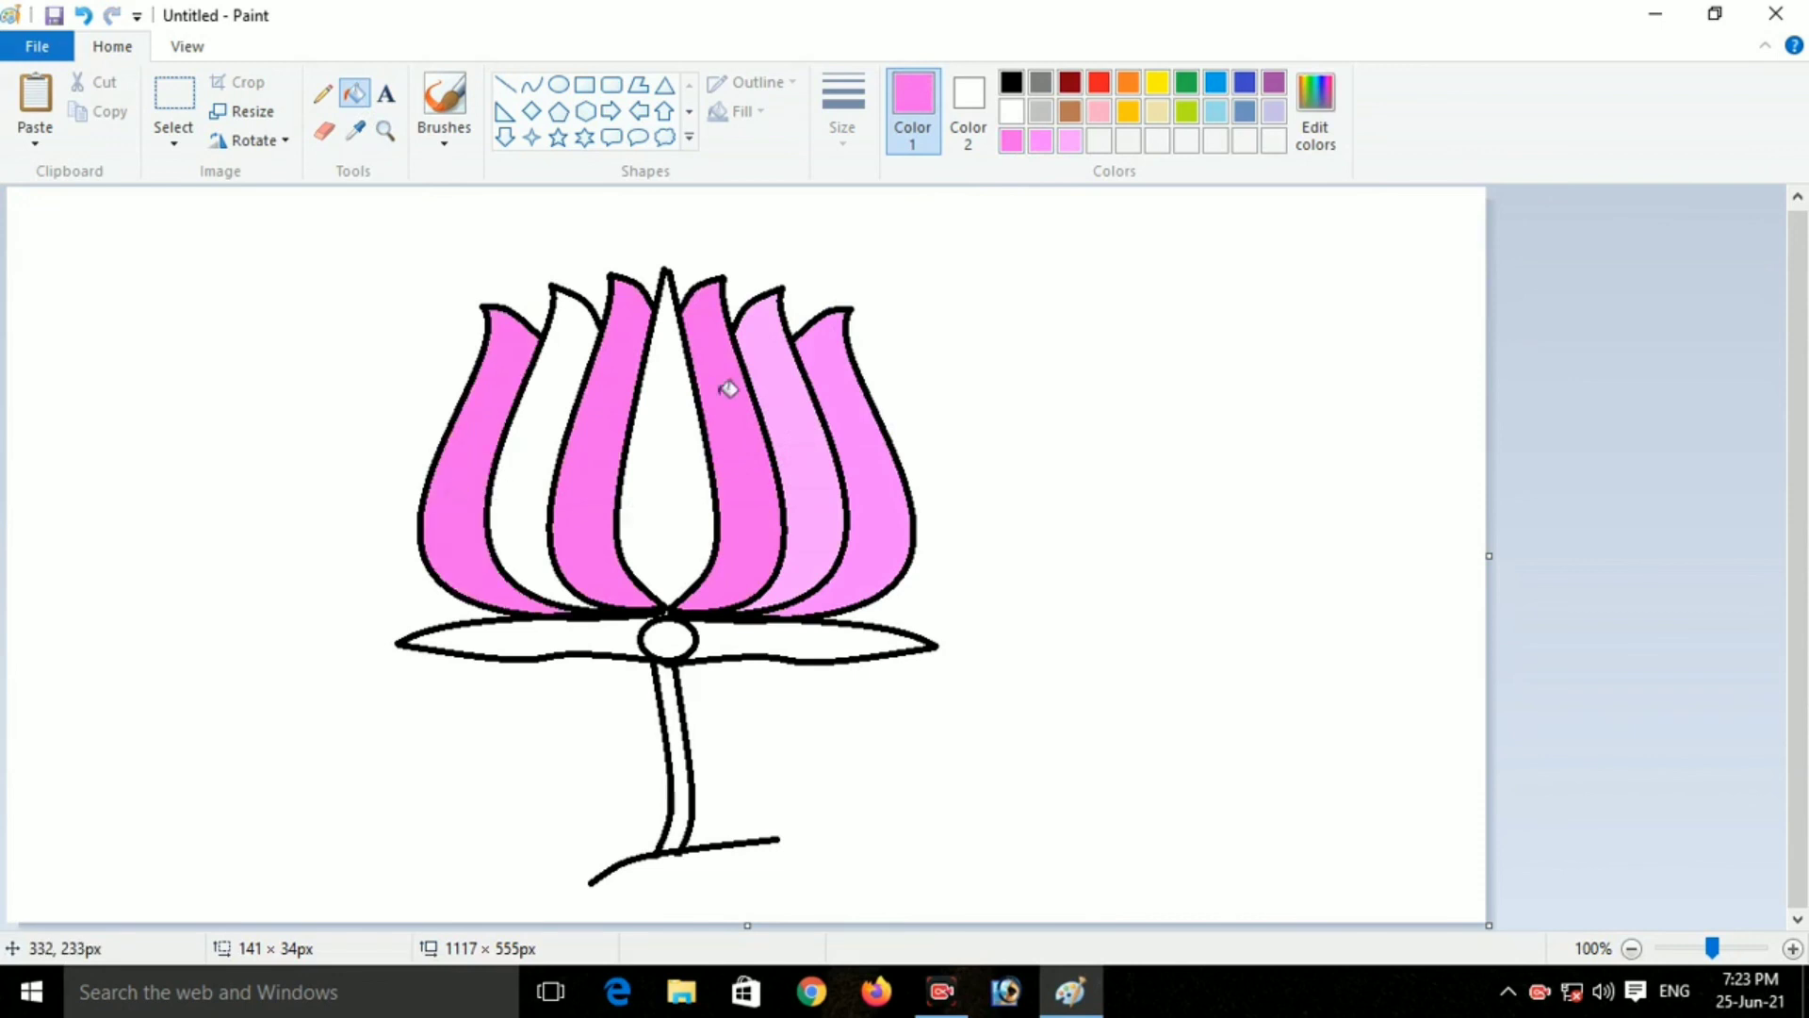
click(1071, 143)
click(529, 430)
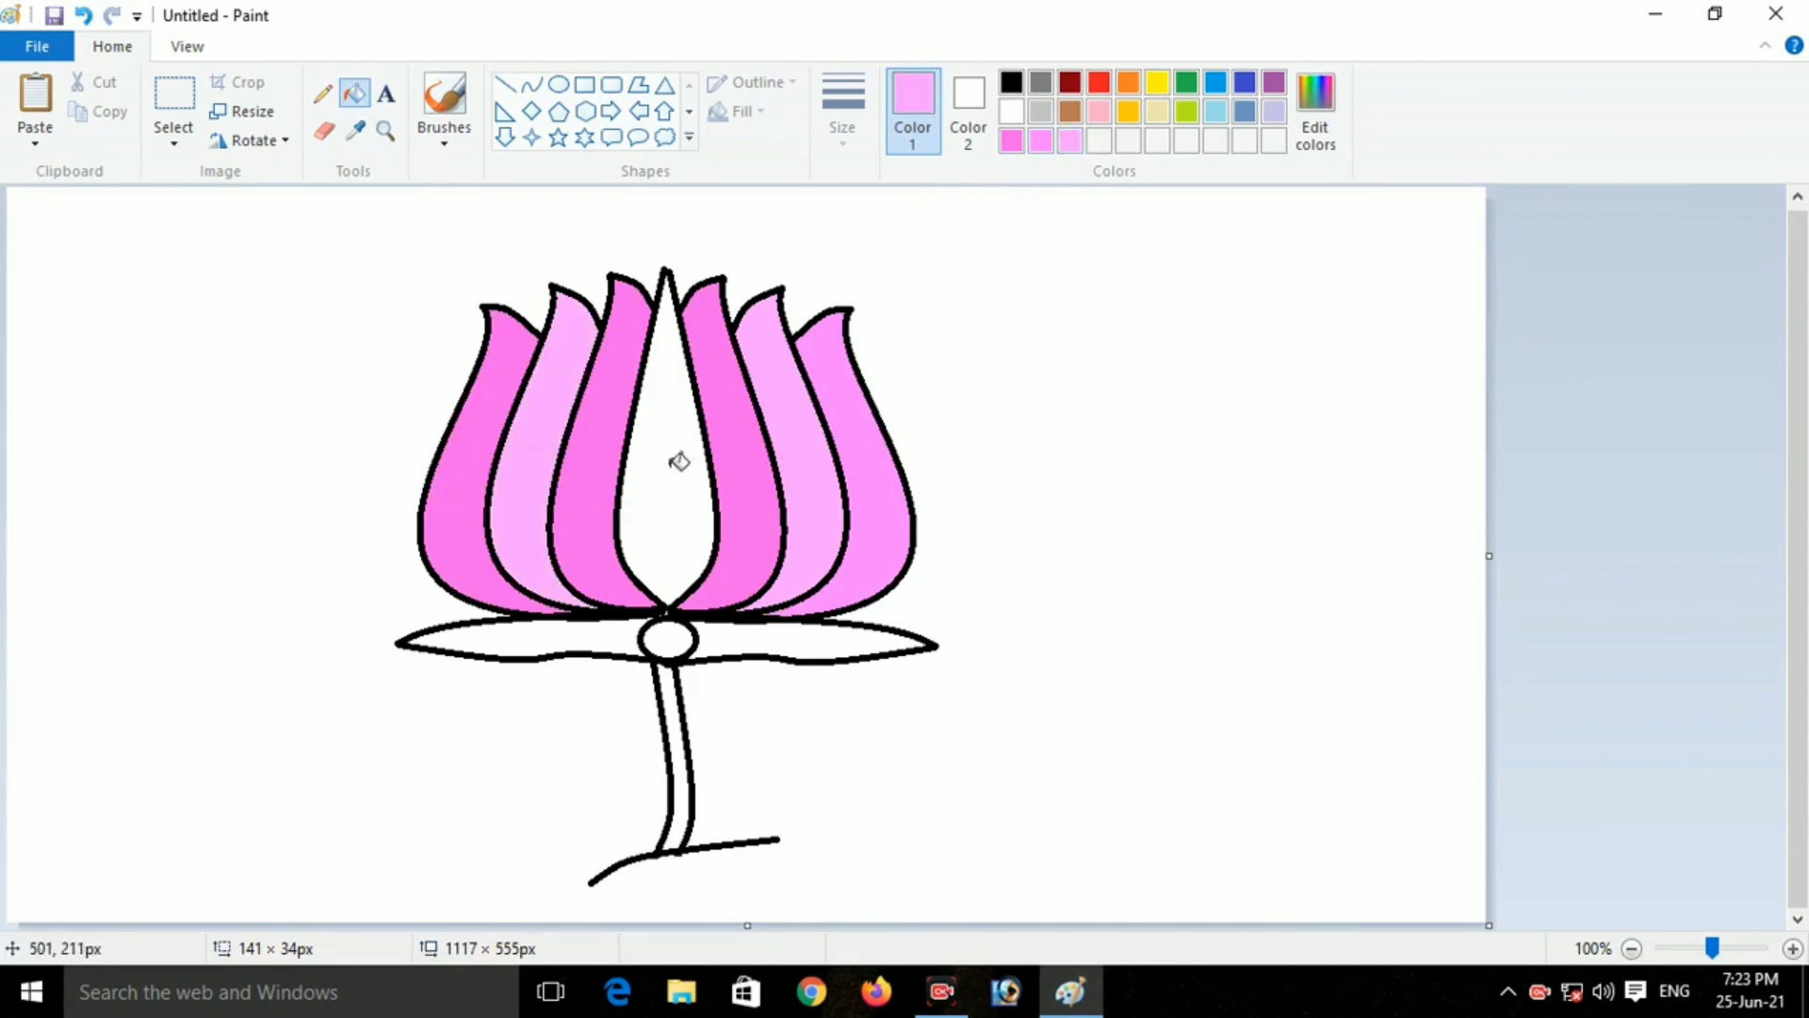
click(679, 462)
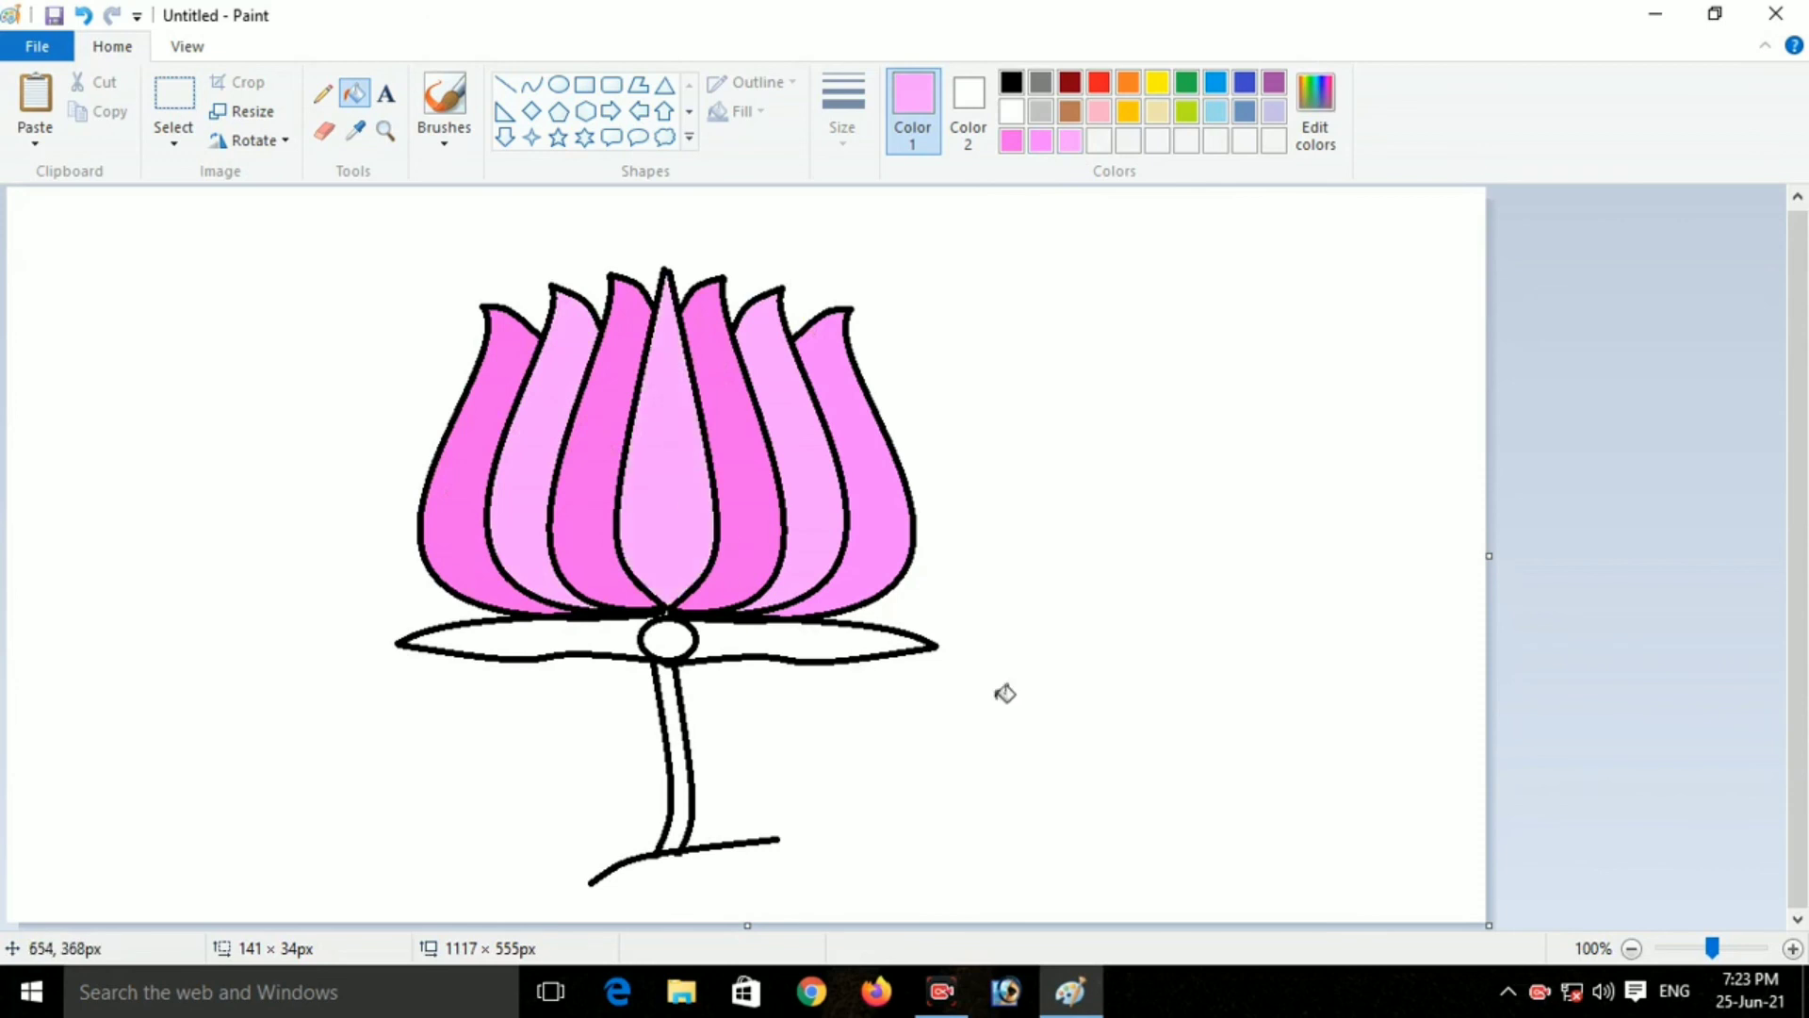
- Fill both halves of the base leaf, the central ellipse and the stem with green
click(1190, 83)
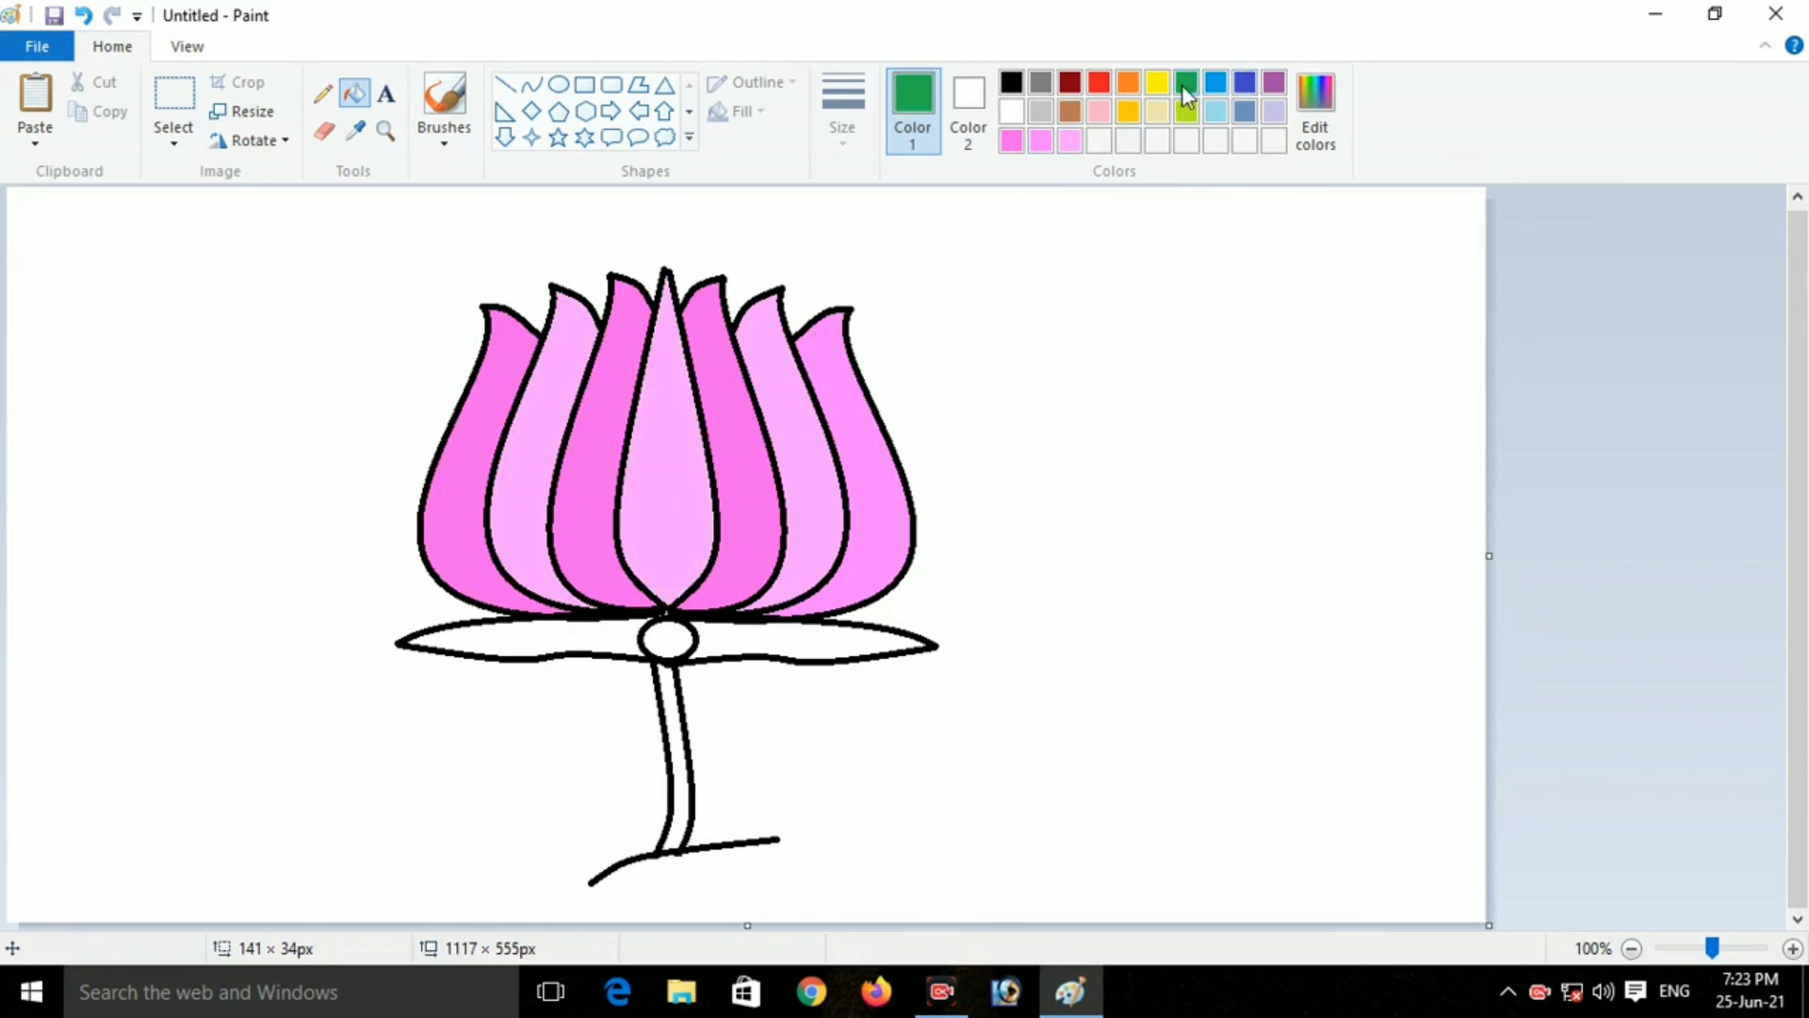
click(822, 640)
click(575, 626)
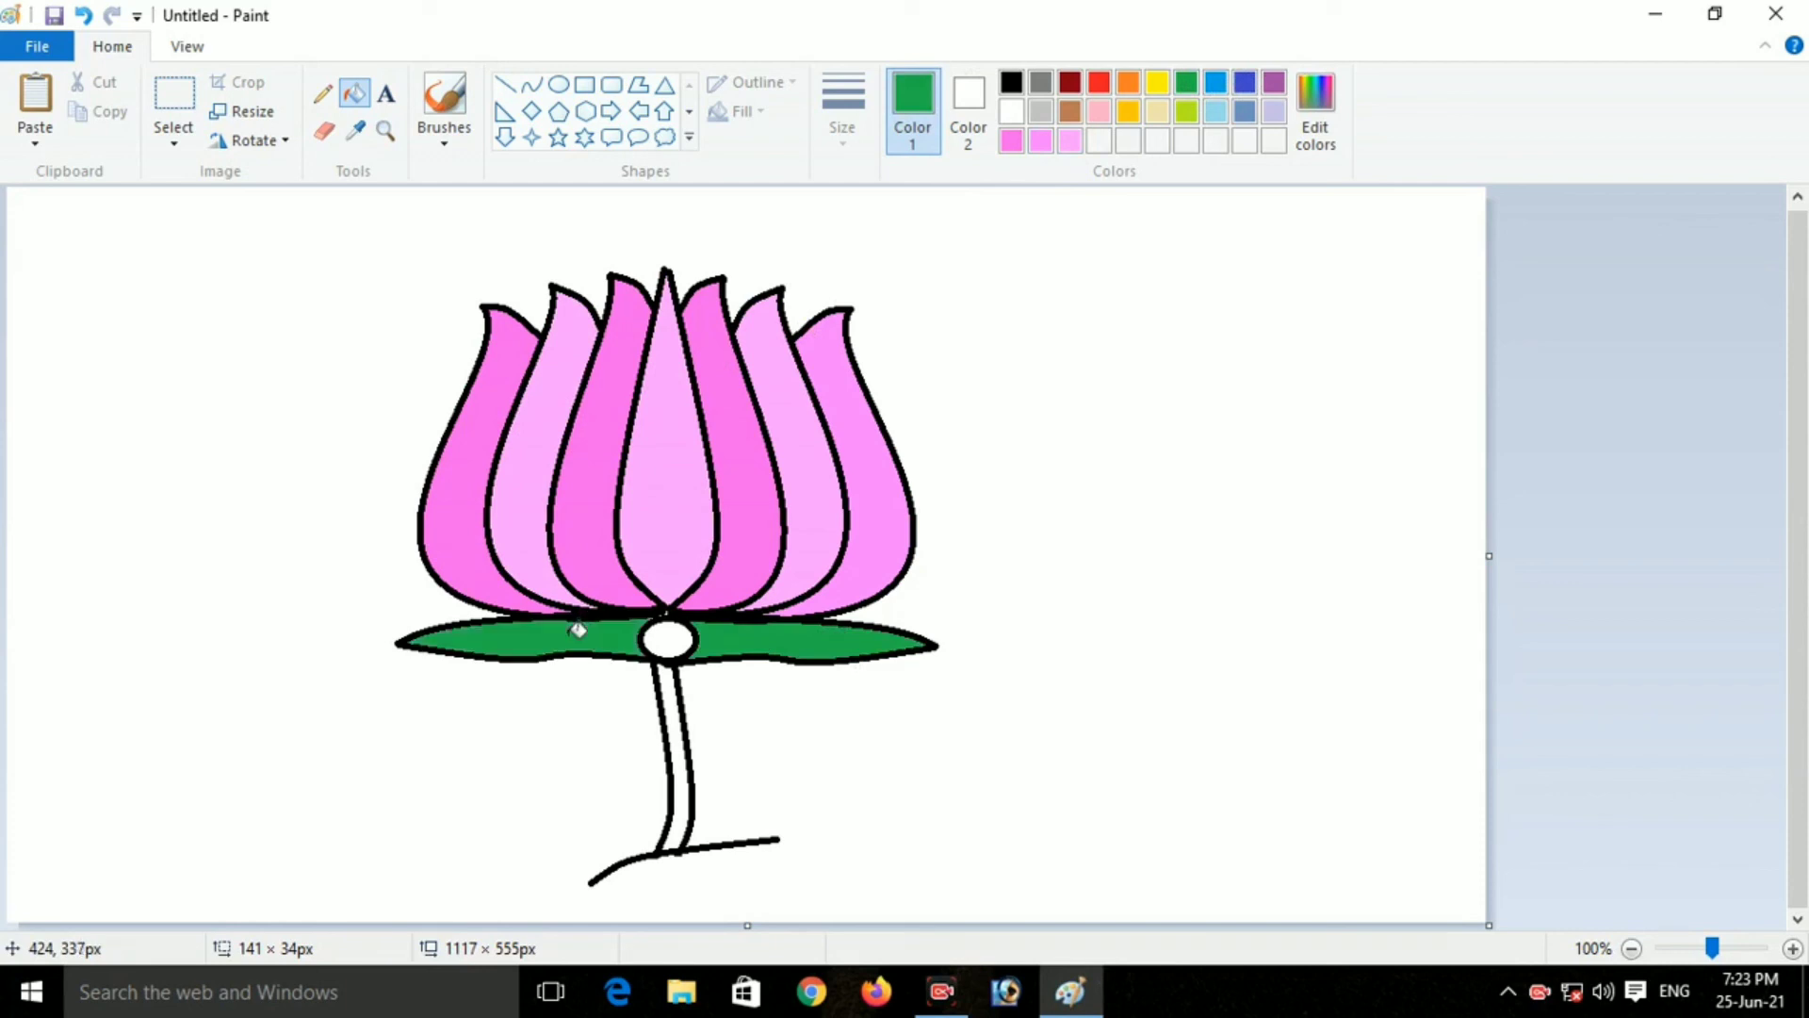
click(667, 639)
click(678, 705)
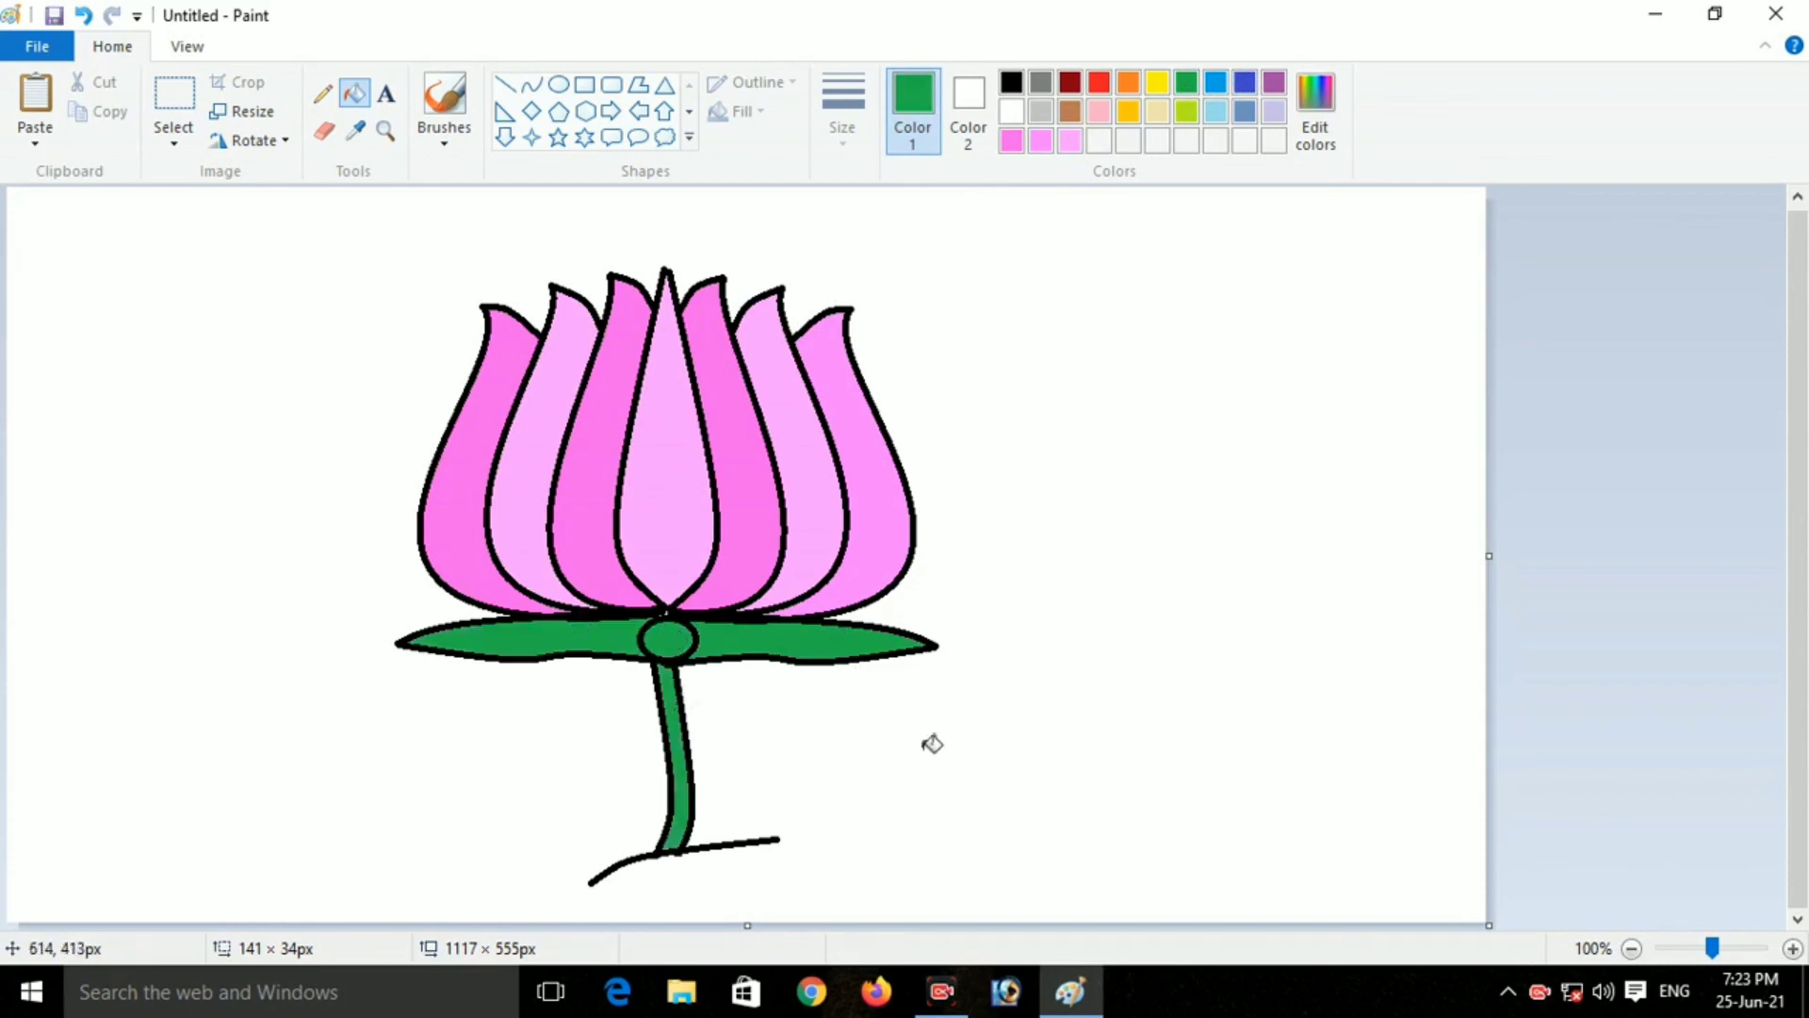